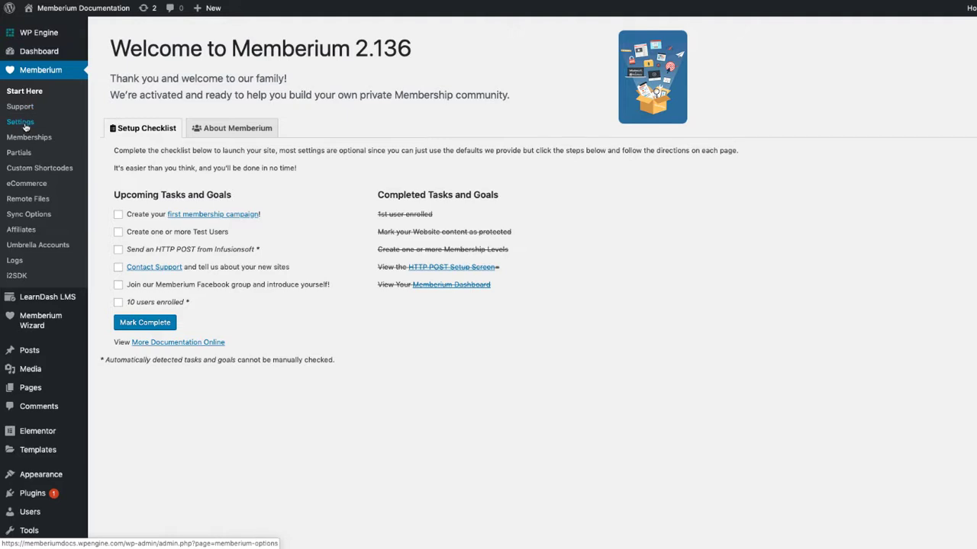
# Open the Memberium settings and go to the Auto-Login Settings section.
pyautogui.click(21, 122)
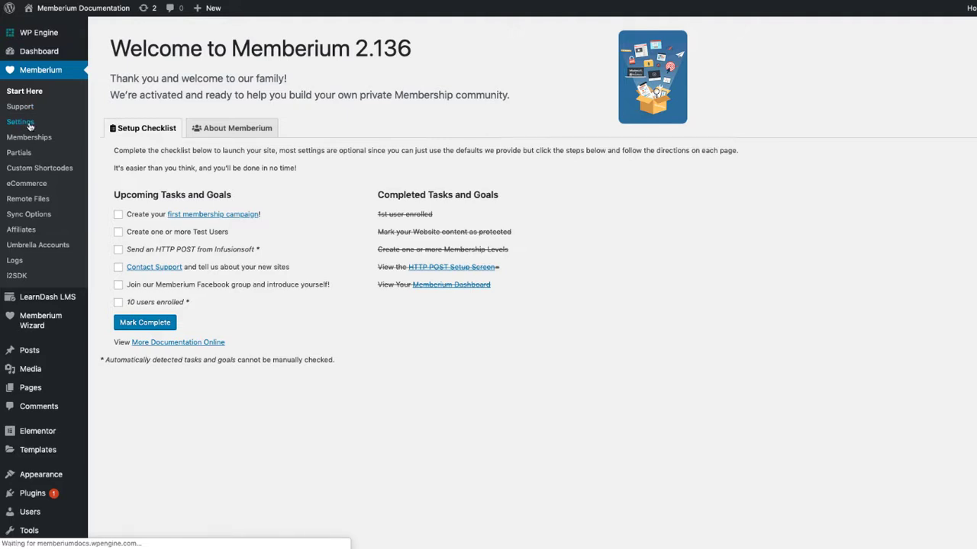
pyautogui.scroll(-3, 377, 222)
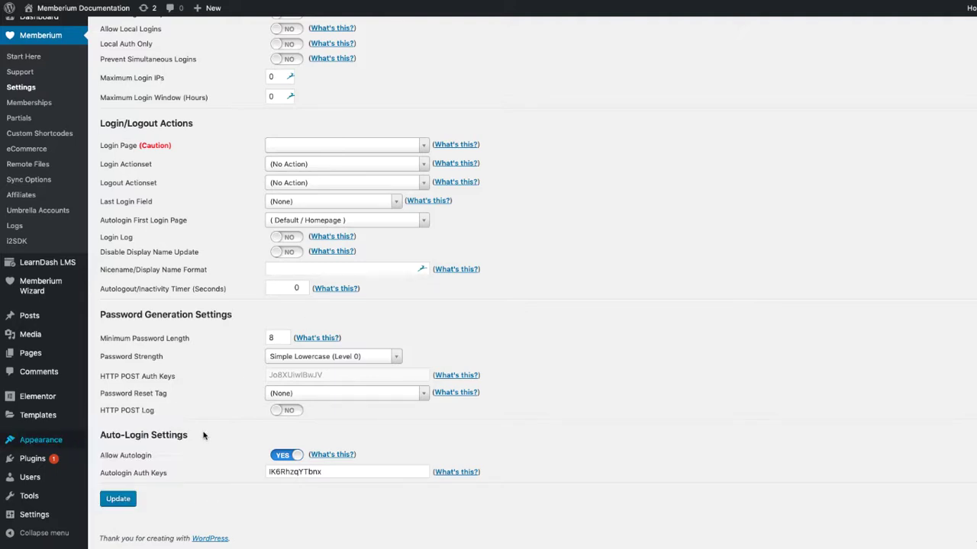
pyautogui.moveTo(203, 436); pyautogui.dragTo(100, 434)
pyautogui.click(101, 434)
pyautogui.doubleClick(331, 471)
pyautogui.click(236, 463)
pyautogui.click(355, 472)
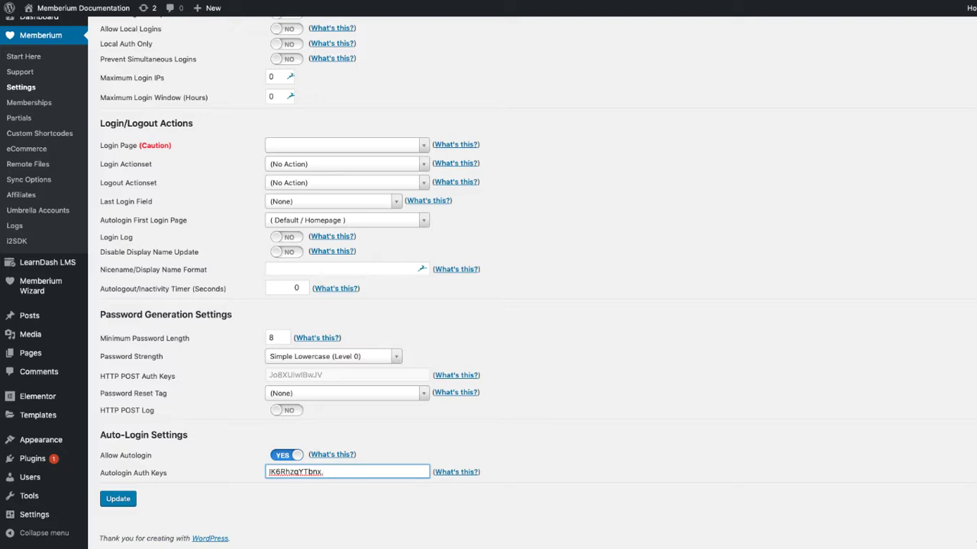
pyautogui.press('BackSpace')
pyautogui.click(500, 424)
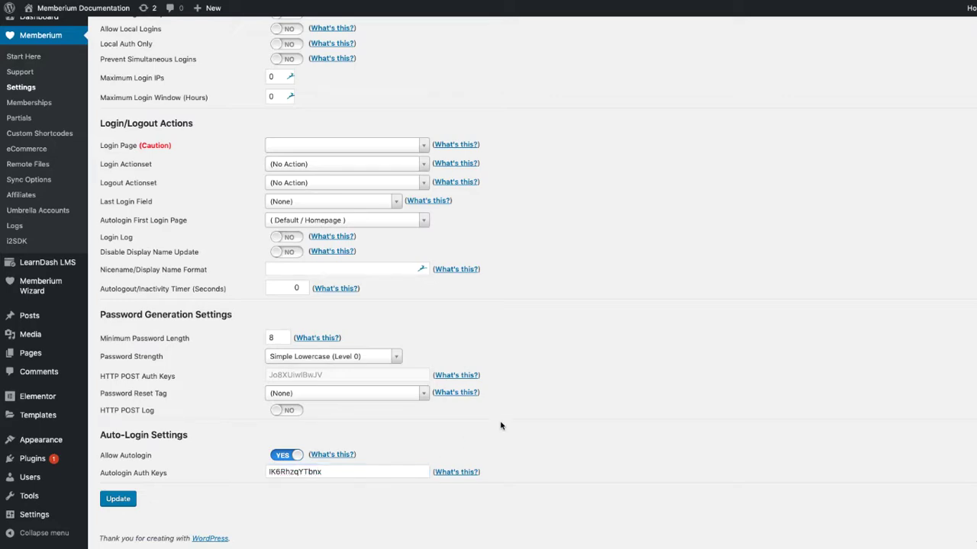
# Review the login settings and save them with the autologin option enabled.
pyautogui.scroll(3, 450, 421)
pyautogui.scroll(1, 442, 420)
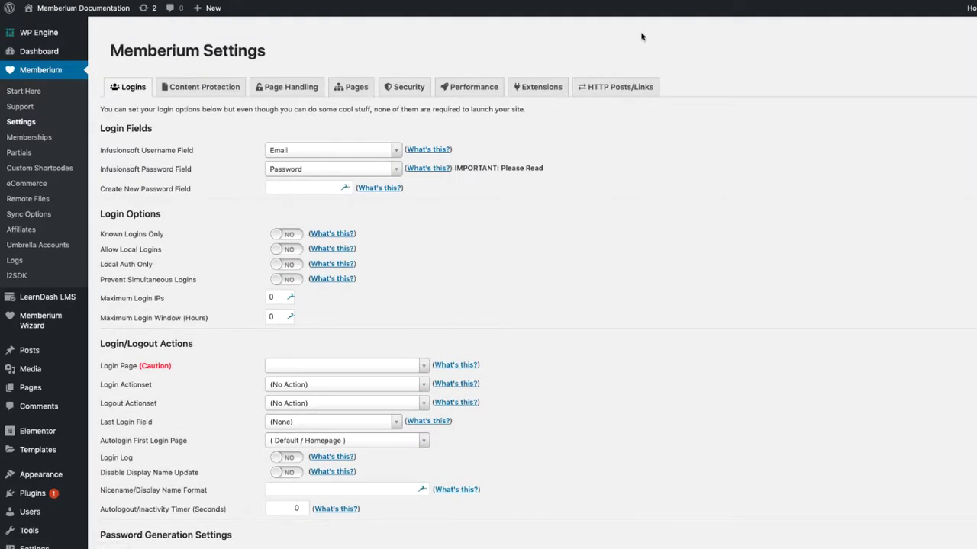
pyautogui.scroll(-3, 382, 343)
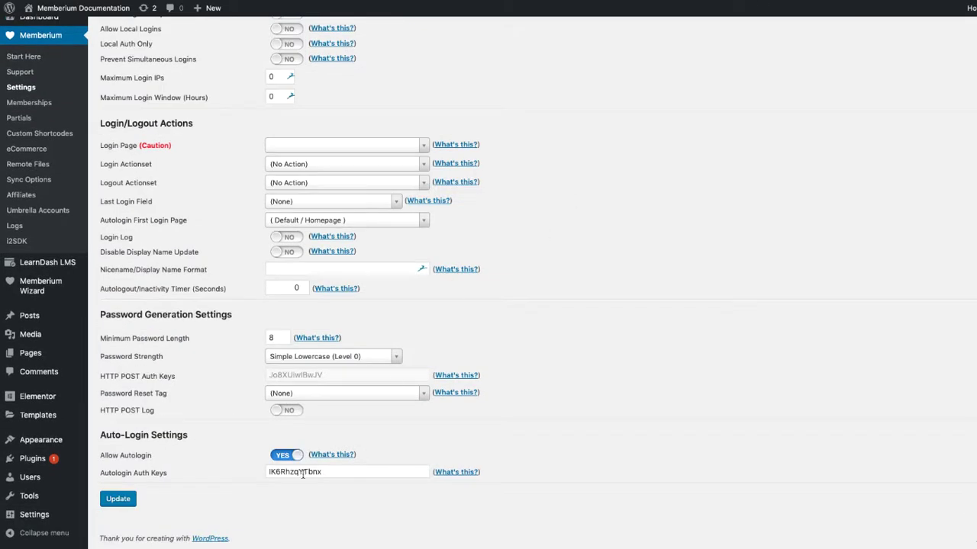
pyautogui.click(118, 498)
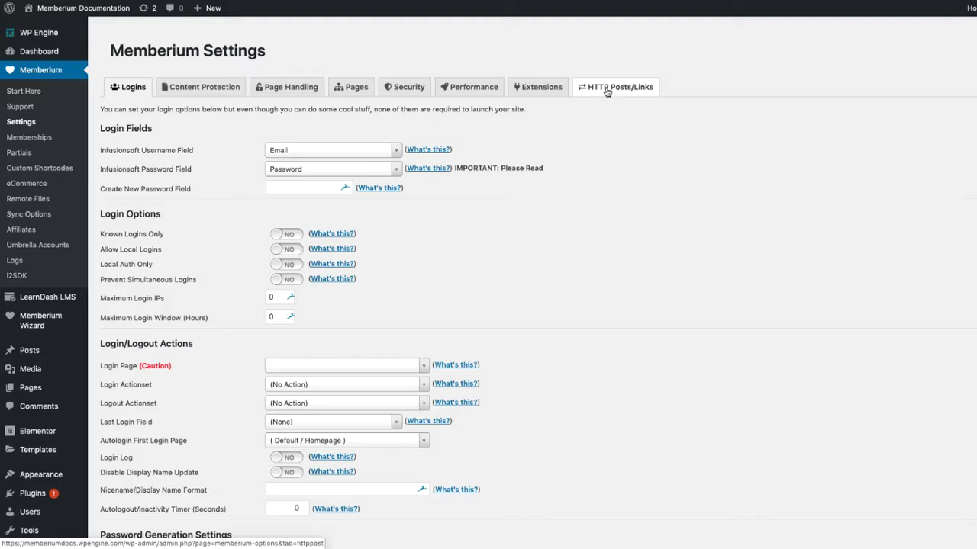
# Copy the Email Autologin Example URL from the HTTP Posts/Links settings.
pyautogui.click(607, 90)
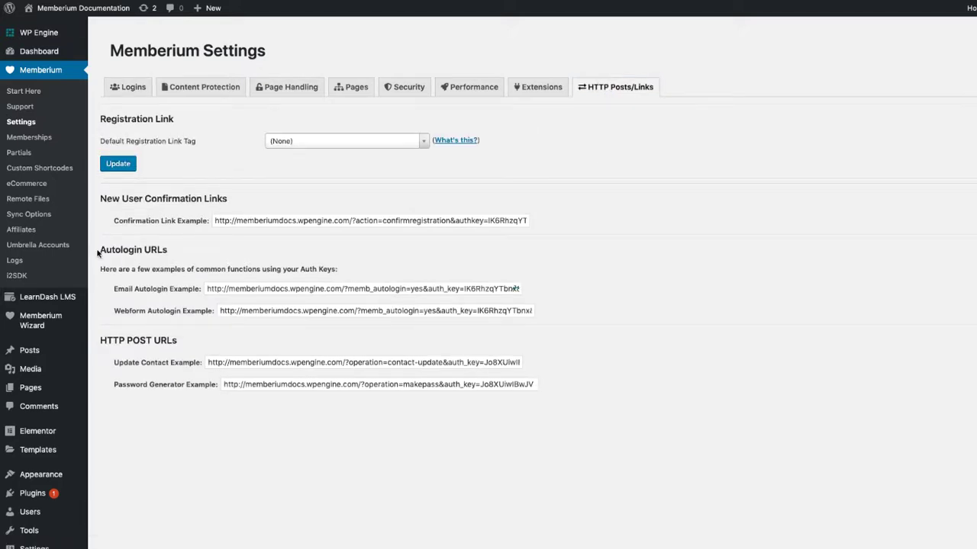
pyautogui.moveTo(97, 253); pyautogui.dragTo(206, 253)
pyautogui.click(204, 254)
pyautogui.moveTo(115, 308); pyautogui.dragTo(210, 308)
pyautogui.click(175, 308)
pyautogui.rightClick(223, 289)
pyautogui.click(229, 358)
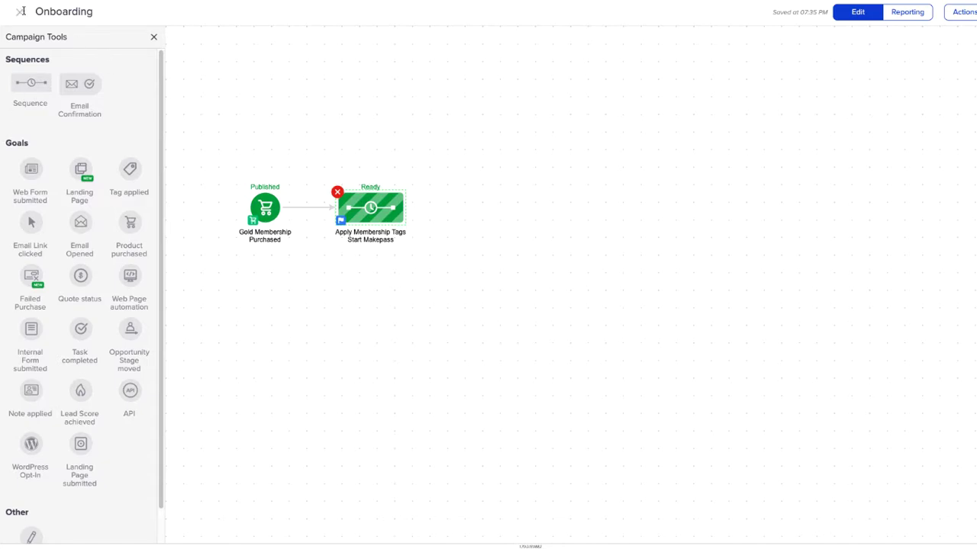
# Switch to the Onboarding campaign and open the Welcome Email in its Apply Membership Tags Start Makepass sequence.
pyautogui.moveTo(265, 208); pyautogui.dragTo(248, 210)
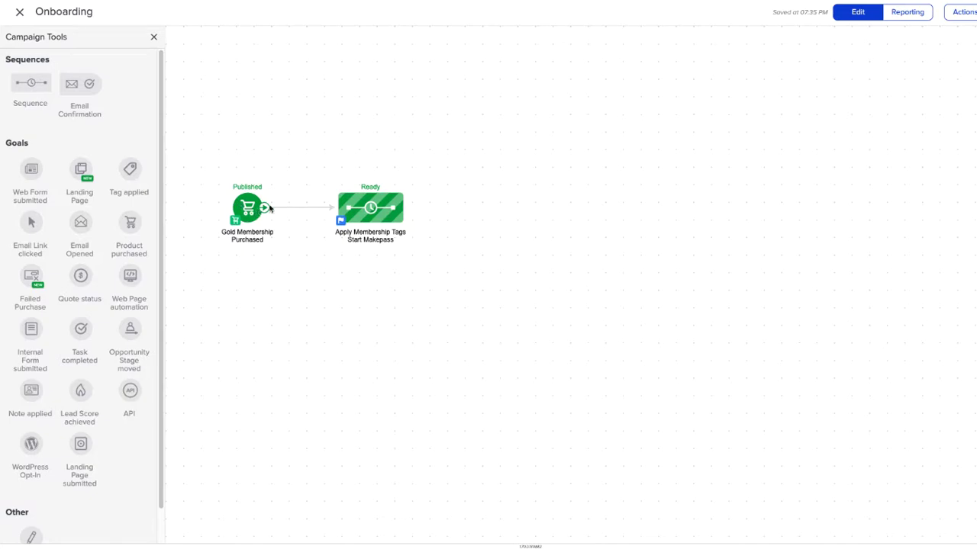
pyautogui.doubleClick(378, 210)
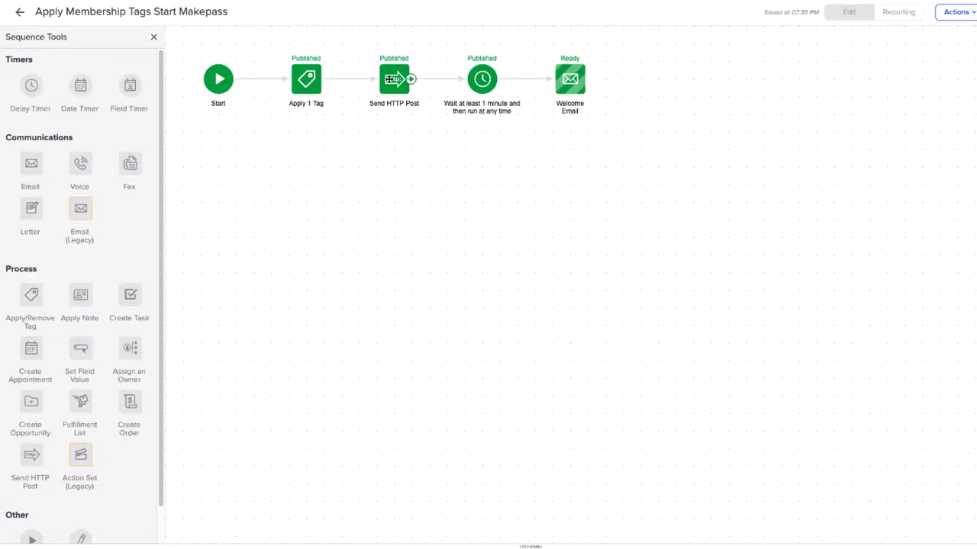
pyautogui.moveTo(391, 79)
pyautogui.doubleClick(572, 87)
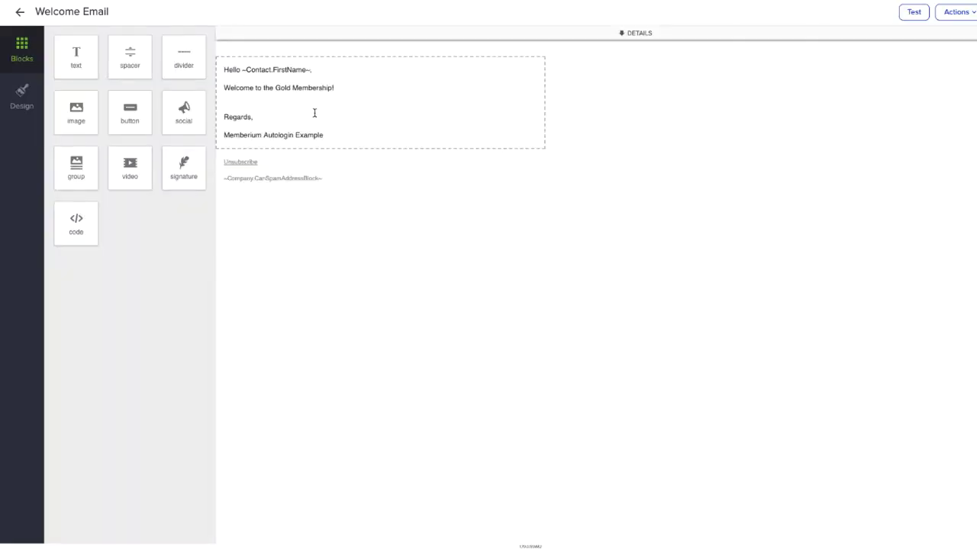
# Insert the contact Email and Password merge fields on separate lines below the Gold Membership welcome sentence.
pyautogui.click(232, 88)
pyautogui.click(306, 118)
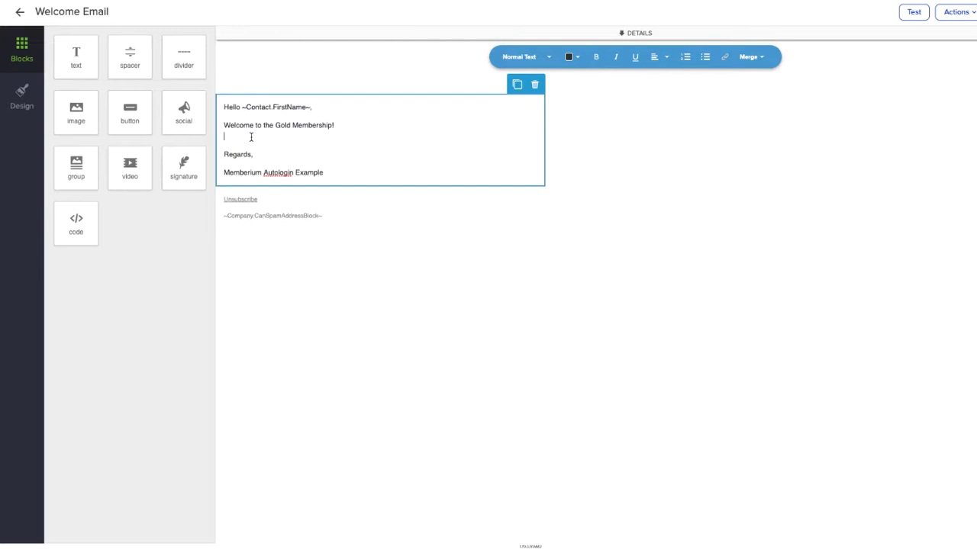
pyautogui.click(752, 59)
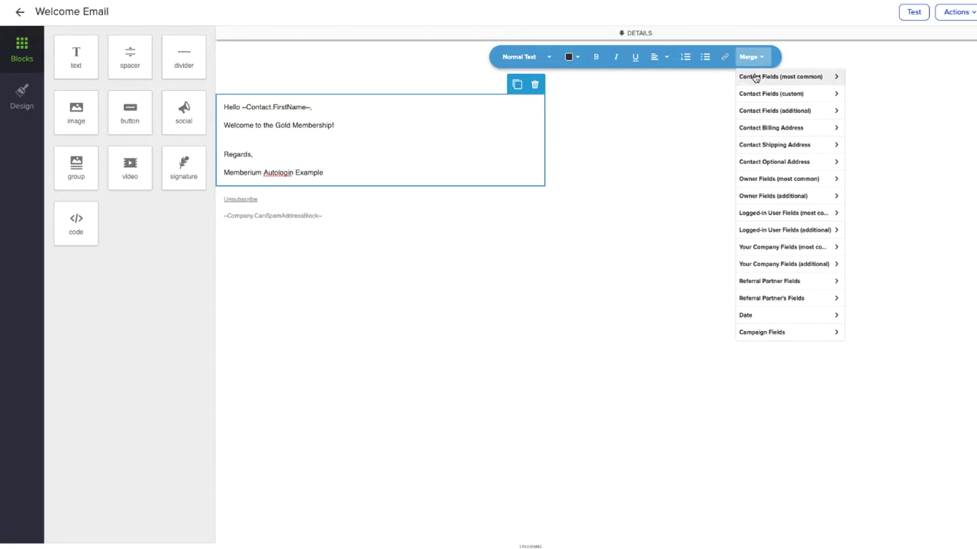
pyautogui.click(755, 78)
pyautogui.click(755, 122)
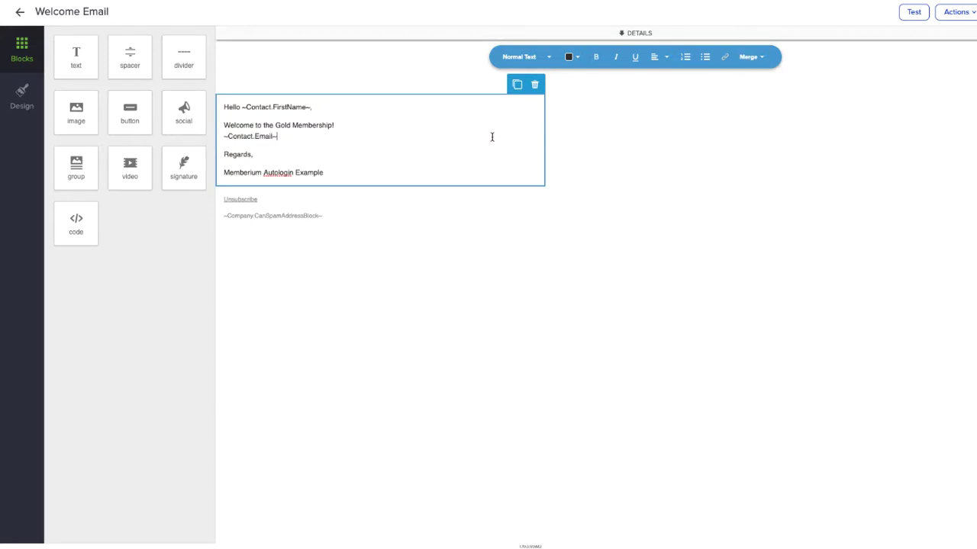
pyautogui.press('Return')
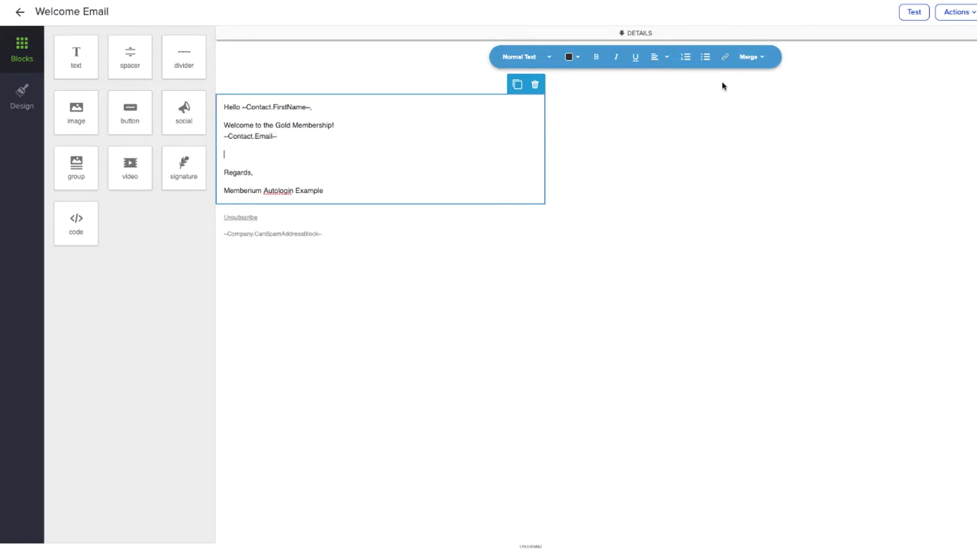
pyautogui.click(744, 59)
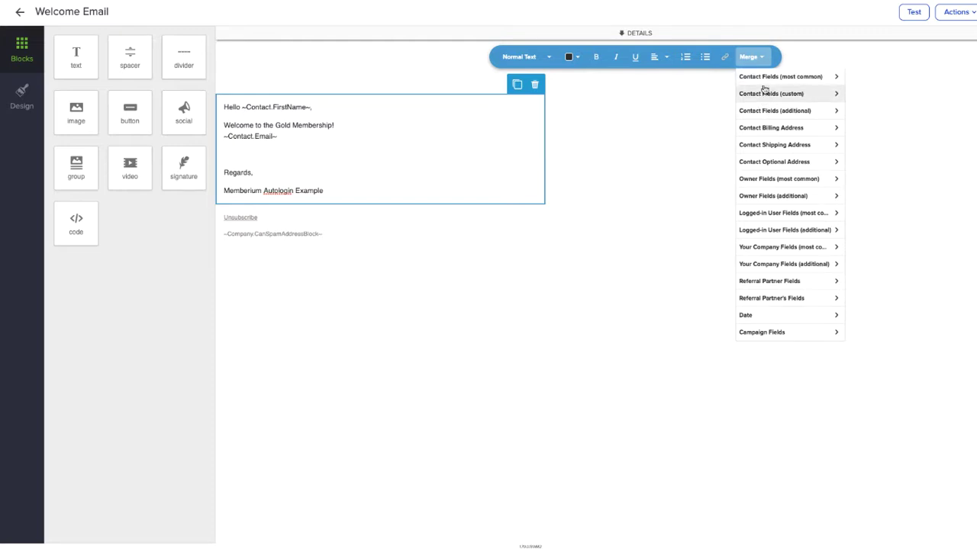
pyautogui.click(764, 111)
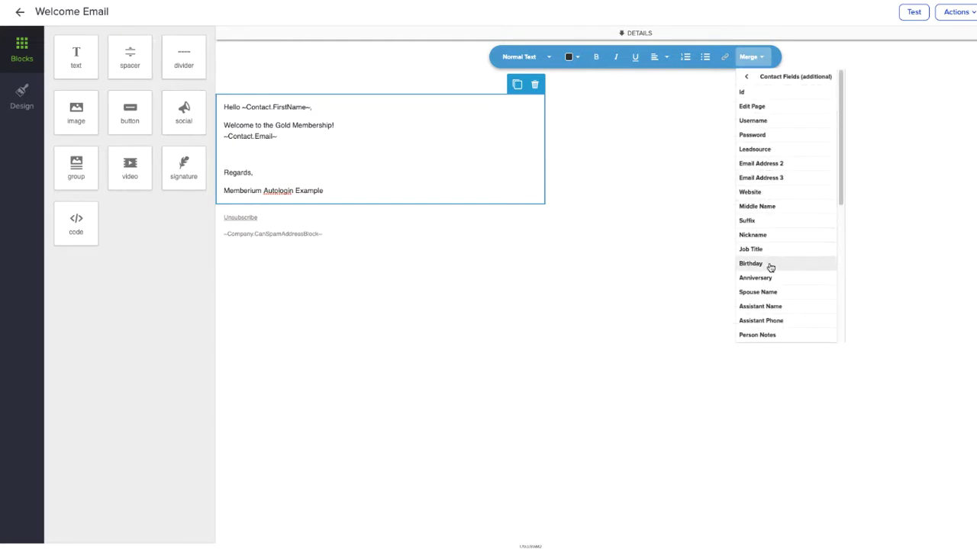
pyautogui.click(757, 134)
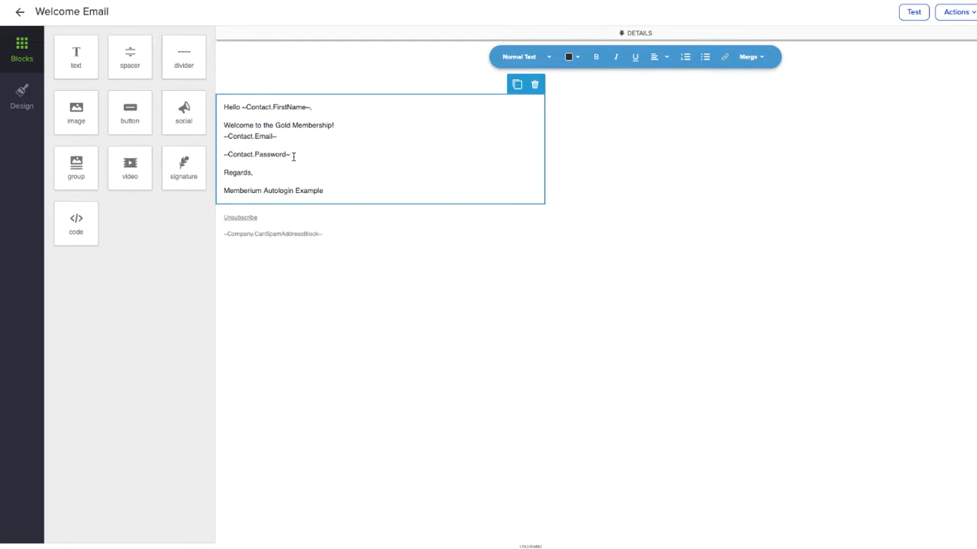
# Delete the email and password merge fields from the email body and leave an empty line there.
pyautogui.moveTo(293, 156); pyautogui.dragTo(226, 138)
pyautogui.click(228, 137)
pyautogui.moveTo(301, 153); pyautogui.dragTo(226, 137)
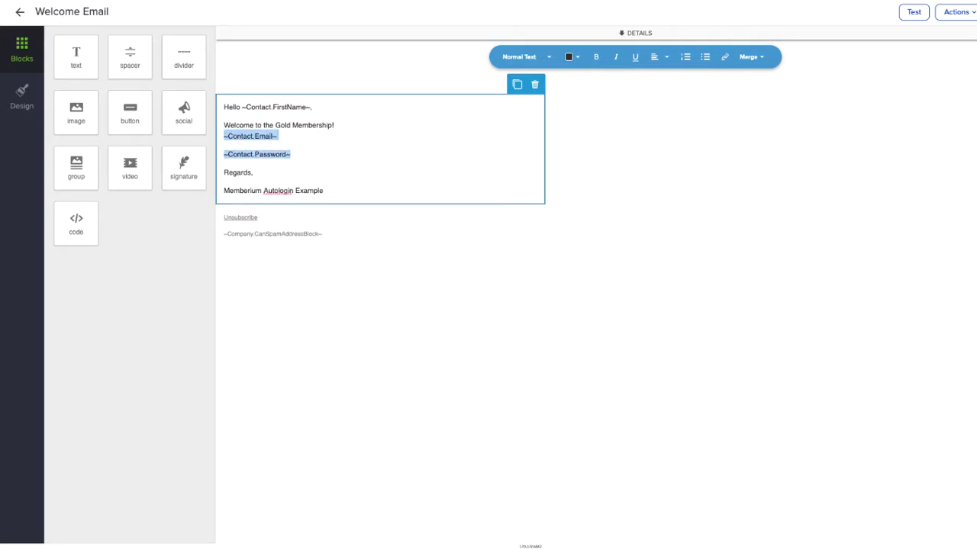
pyautogui.press('BackSpace')
pyautogui.press('Return')
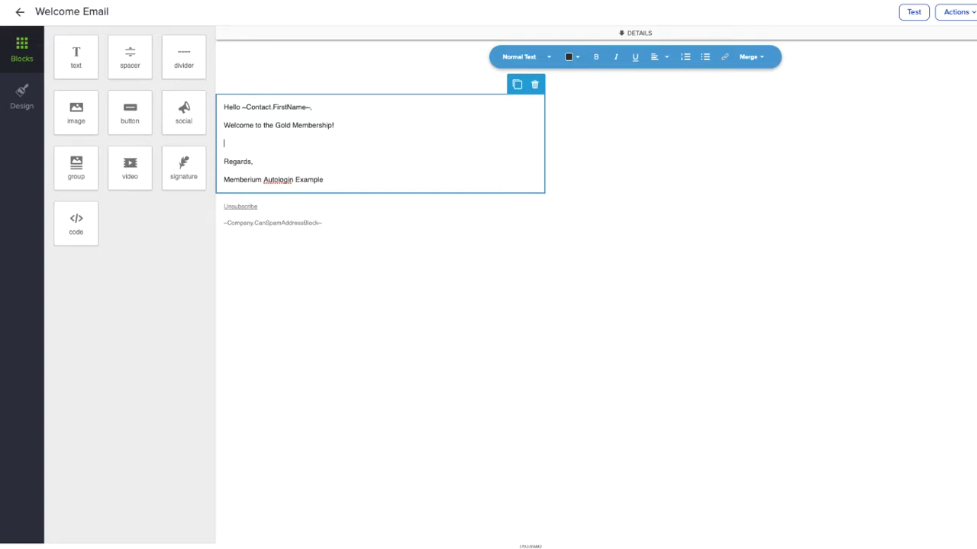
# Add a button block below the email text and delete the closing Regards and Memberium Autologin Example lines.
pyautogui.moveTo(134, 118); pyautogui.dragTo(247, 155)
pyautogui.click(260, 130)
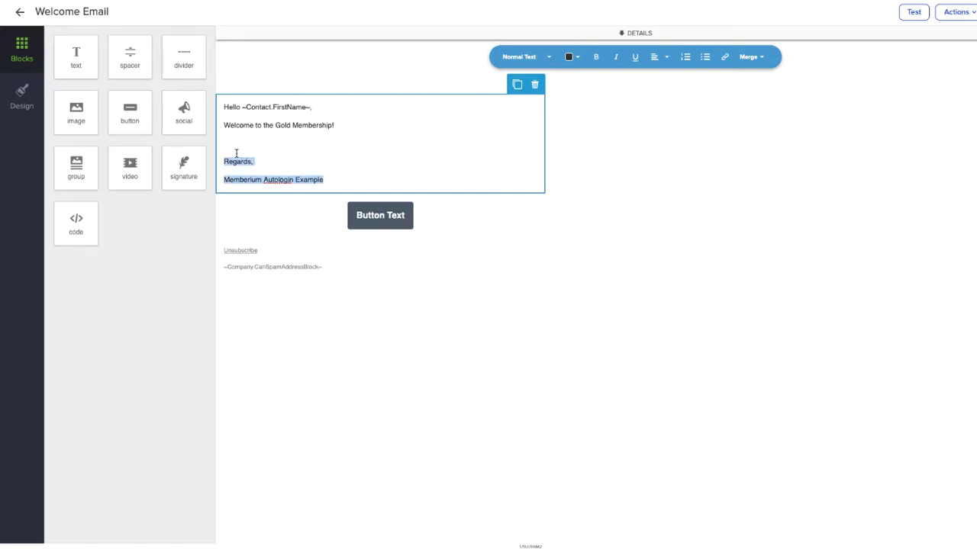
pyautogui.press('BackSpace')
pyautogui.press('BackSpace')
pyautogui.press('BackSpace')
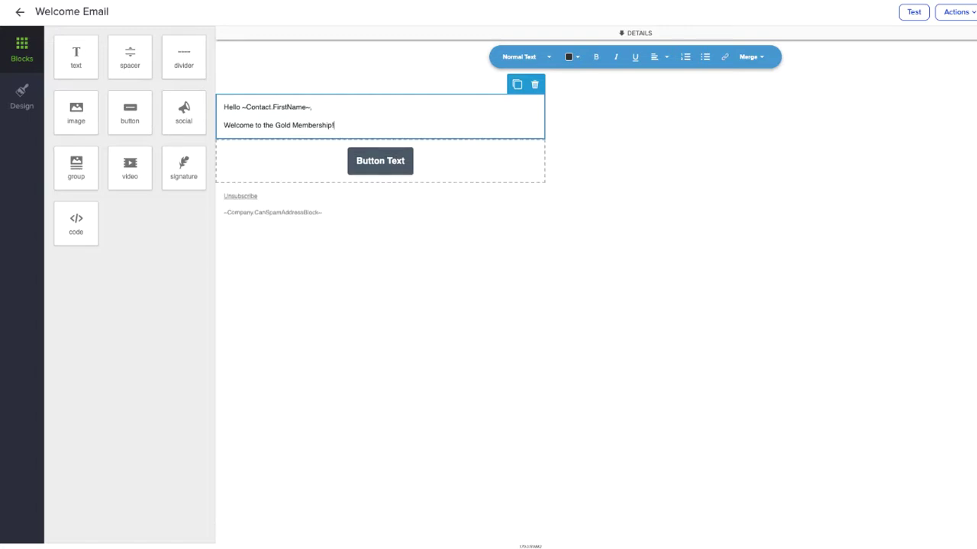
# Align the button to the left and set its text to "Click Here to Access Your Course".
pyautogui.click(402, 161)
pyautogui.click(68, 305)
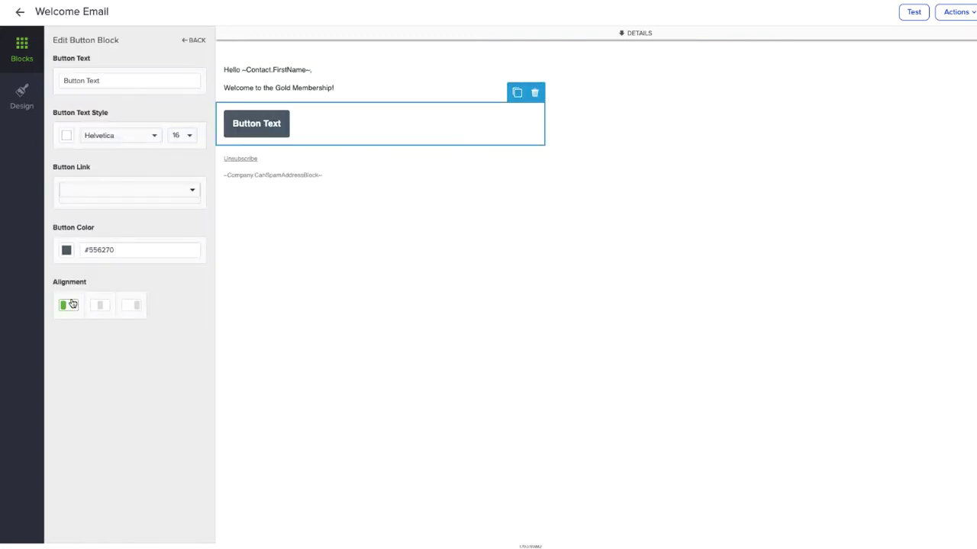
pyautogui.tripleClick(111, 74)
pyautogui.write('Click Here to Acess')
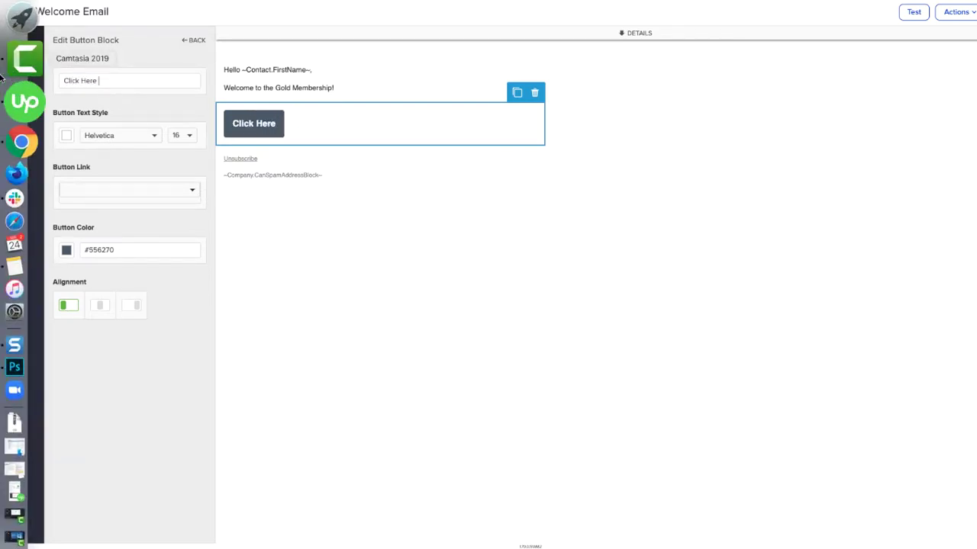
pyautogui.press('BackSpace')
pyautogui.press('BackSpace')
pyautogui.press('BackSpace')
pyautogui.press('BackSpace')
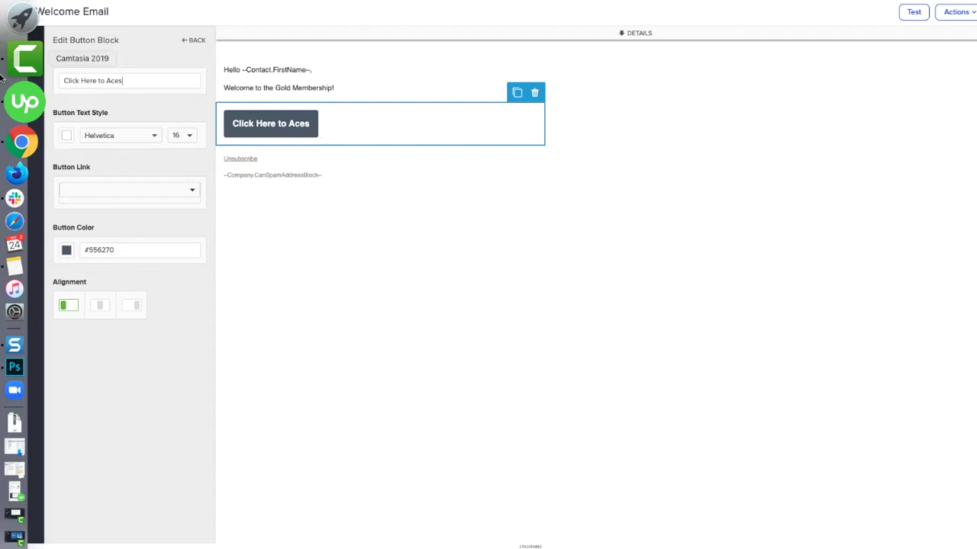
pyautogui.write('ccess Your Course')
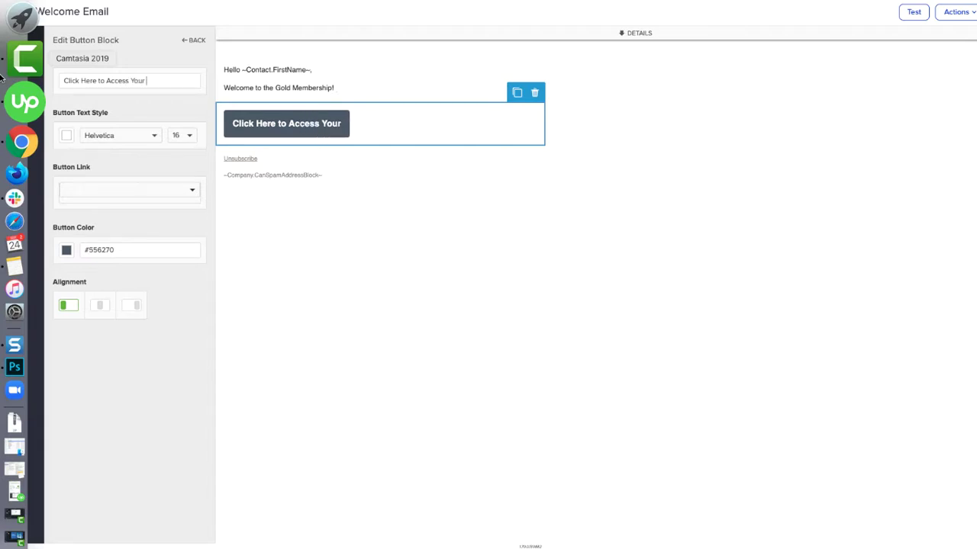
# Set the button link type to URL, paste the autologin URL with its auth key, and change its prefix to https.
pyautogui.click(121, 192)
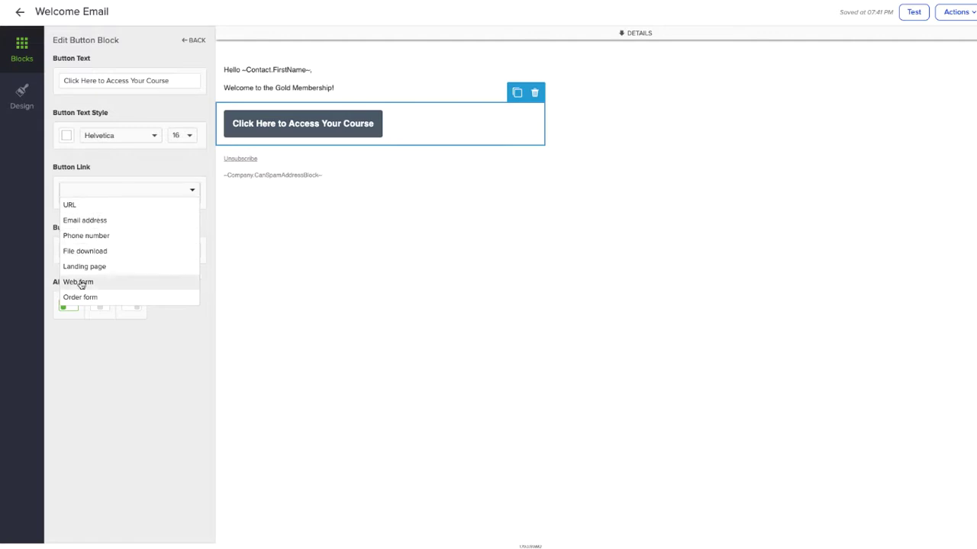
pyautogui.click(85, 206)
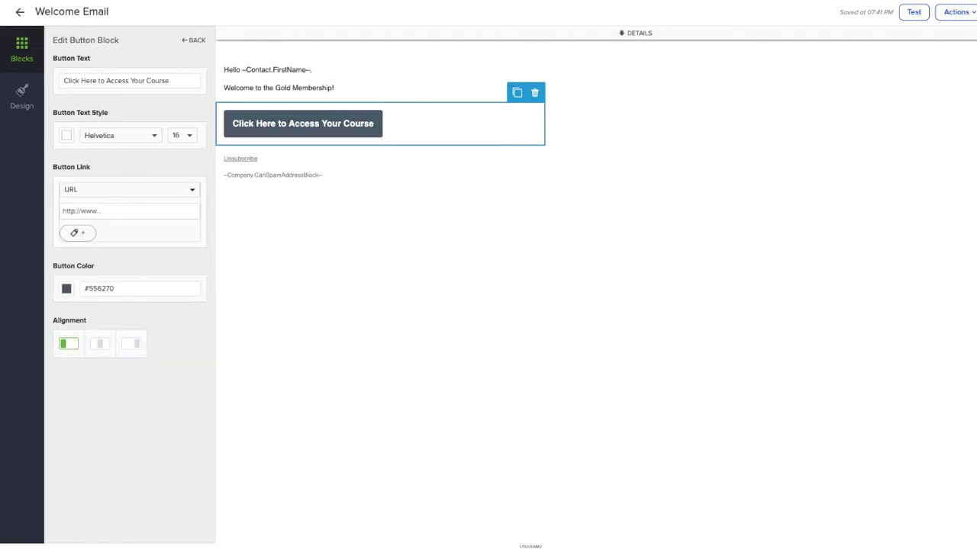
pyautogui.hotkey('ctrl', 'v')
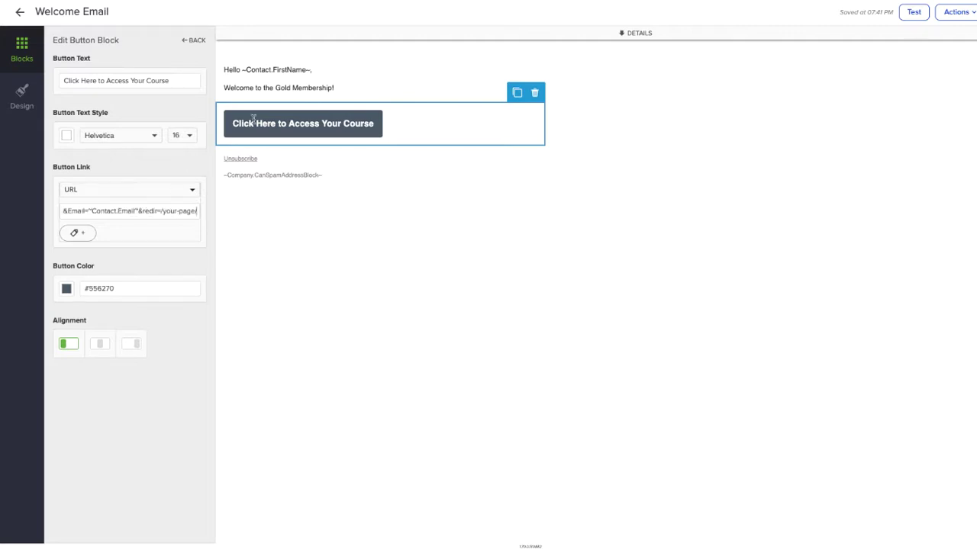
pyautogui.moveTo(136, 212); pyautogui.dragTo(62, 212)
pyautogui.click(78, 214)
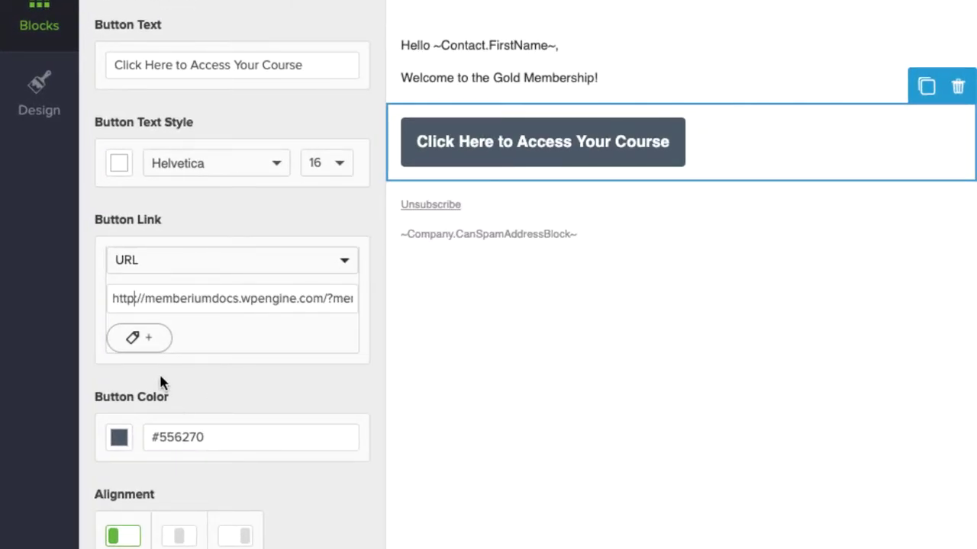
pyautogui.write('s')
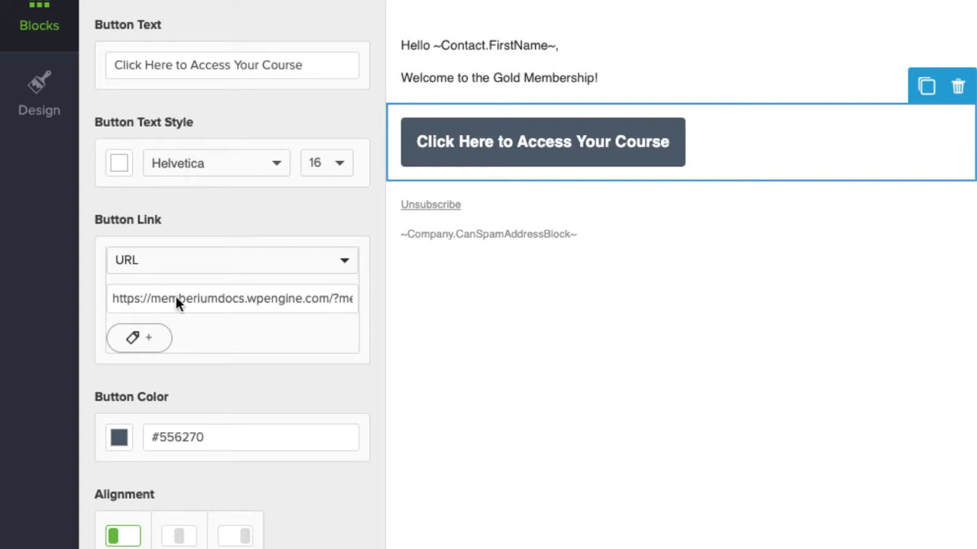
# Examine the parts of the button link URL: site address, autologin parameters, contact ID and email merge fields, and redirect page.
pyautogui.moveTo(184, 296); pyautogui.dragTo(292, 298)
pyautogui.click(292, 299)
pyautogui.moveTo(128, 299); pyautogui.dragTo(305, 298)
pyautogui.click(310, 299)
pyautogui.click(305, 299)
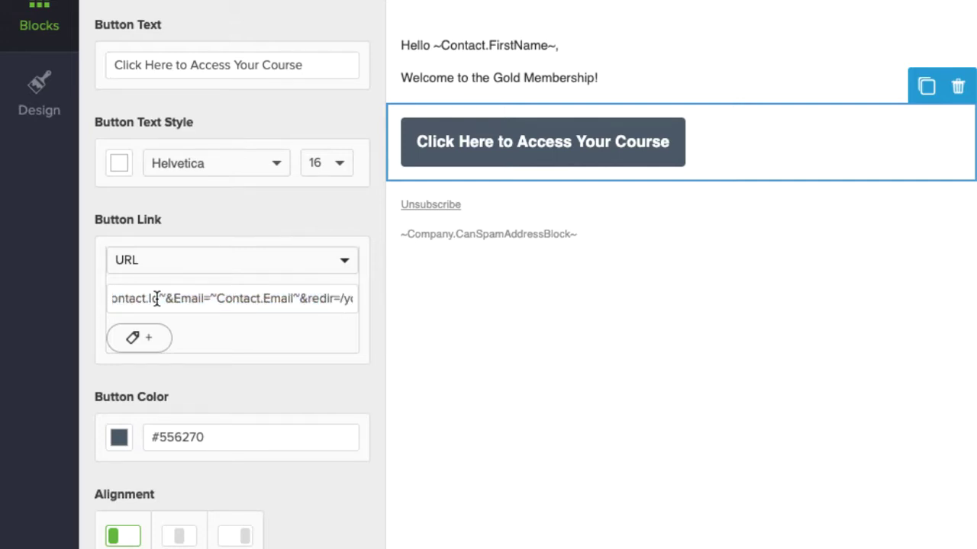
pyautogui.moveTo(210, 298); pyautogui.dragTo(299, 298)
pyautogui.click(299, 299)
pyautogui.moveTo(276, 300); pyautogui.dragTo(359, 299)
pyautogui.click(327, 298)
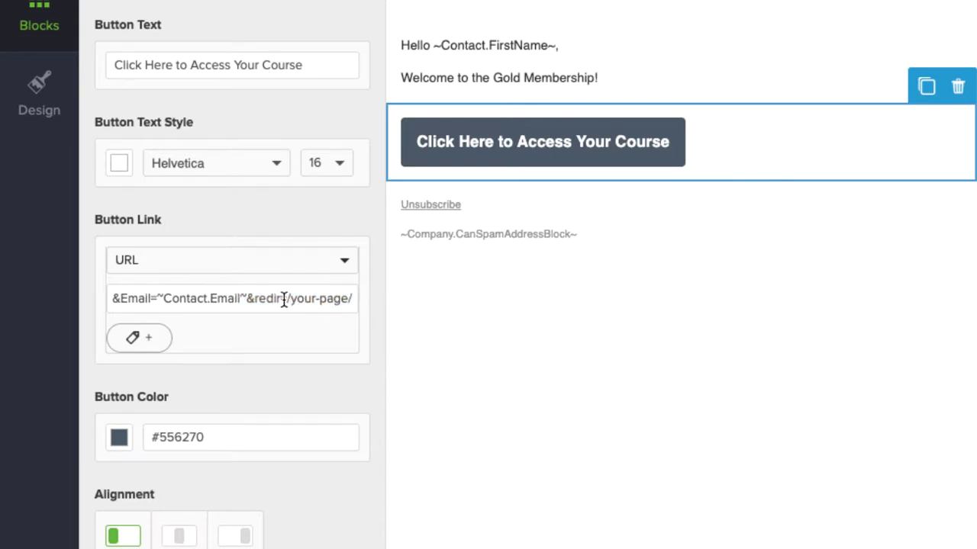
pyautogui.moveTo(291, 299); pyautogui.dragTo(350, 298)
pyautogui.click(352, 298)
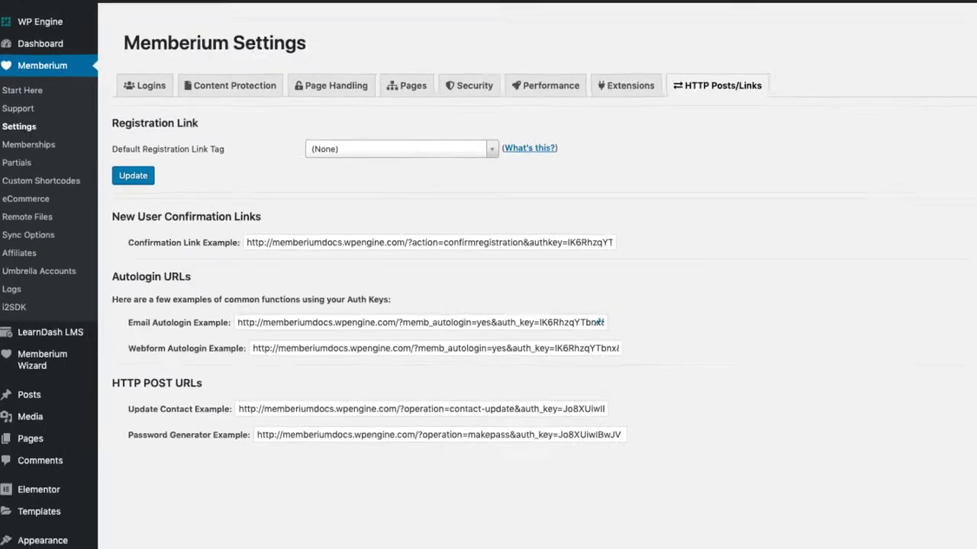
# Open the Gold course from the LearnDash courses list and copy its permalink preview address.
pyautogui.moveTo(68, 305)
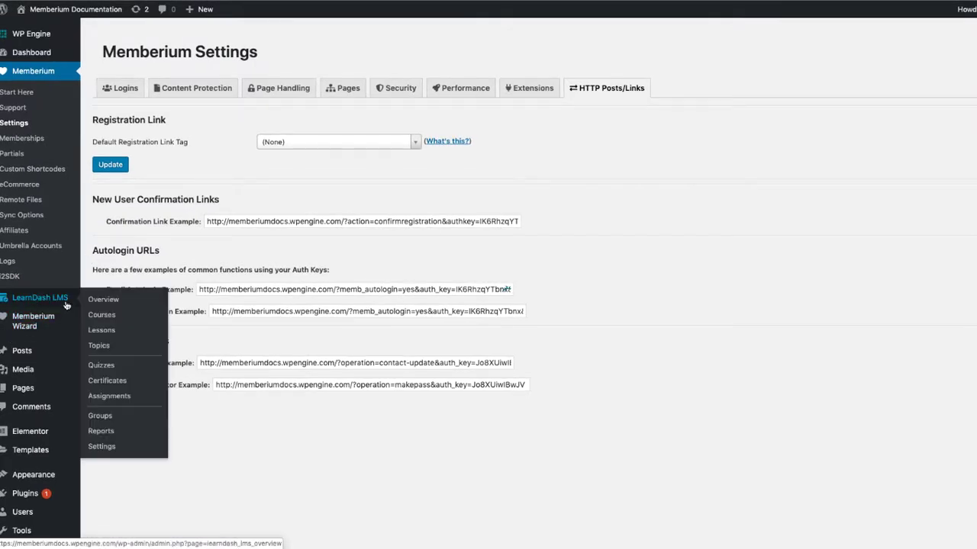
pyautogui.click(108, 319)
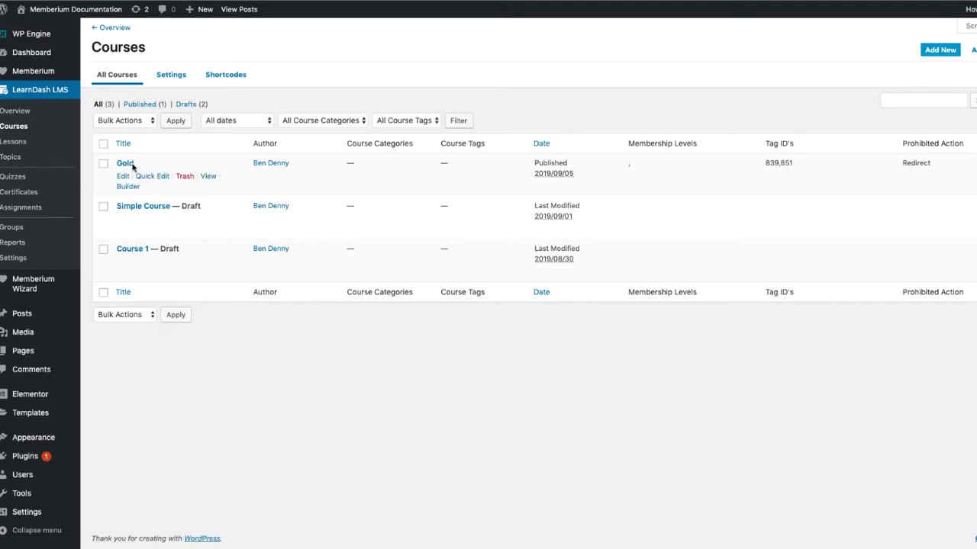
pyautogui.click(125, 165)
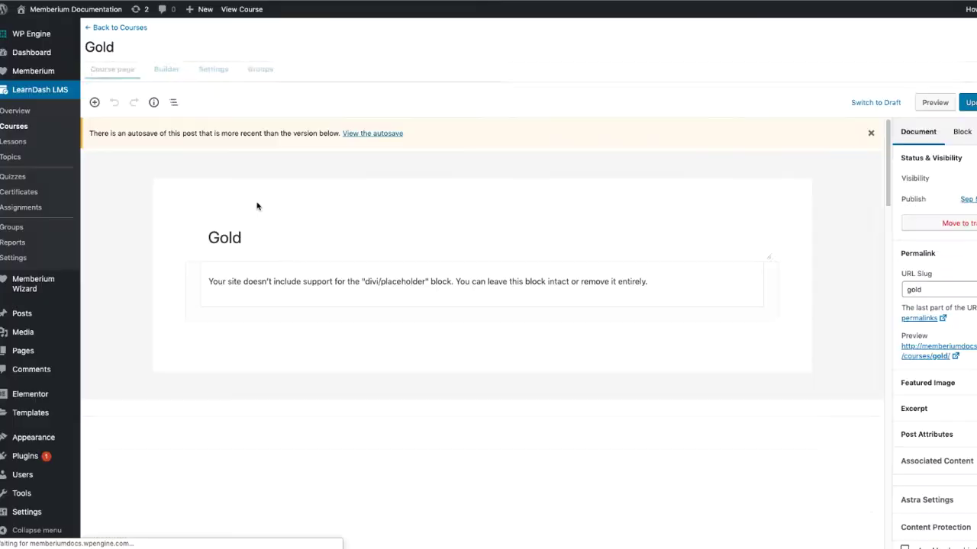
pyautogui.scroll(-2, 906, 289)
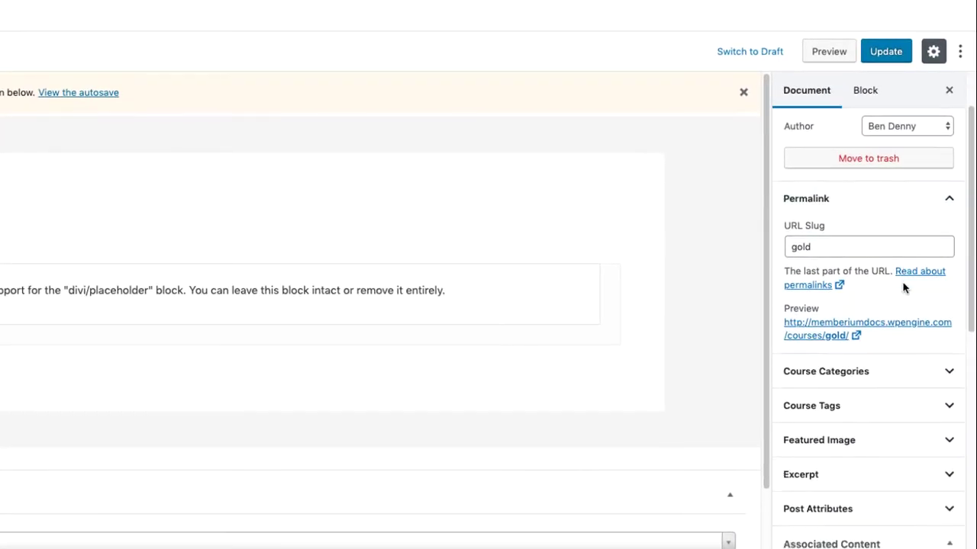
pyautogui.scroll(2, 897, 417)
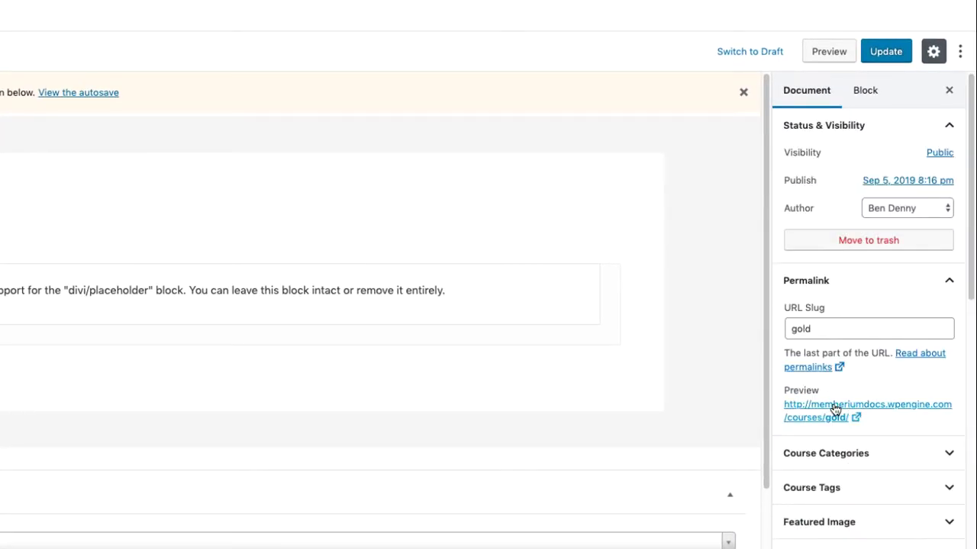
pyautogui.rightClick(829, 409)
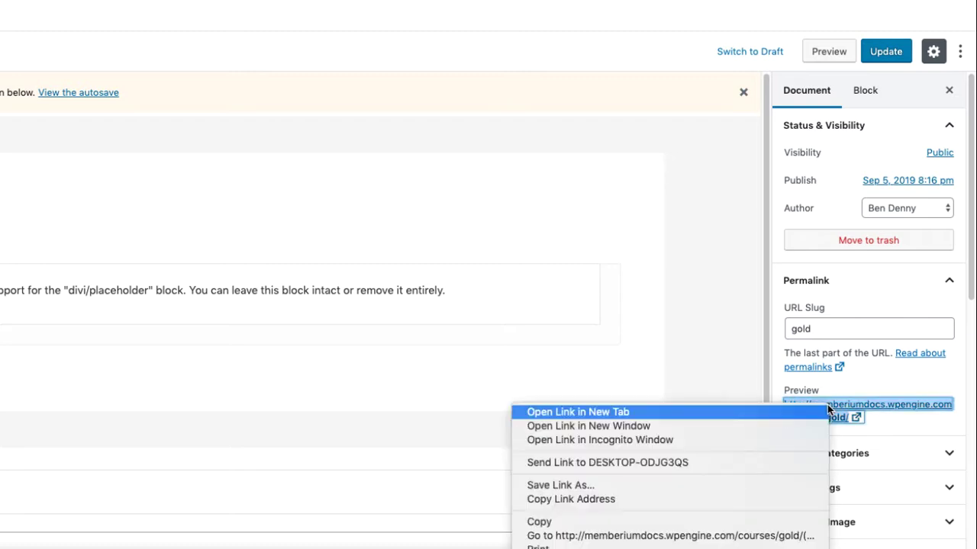
pyautogui.click(599, 500)
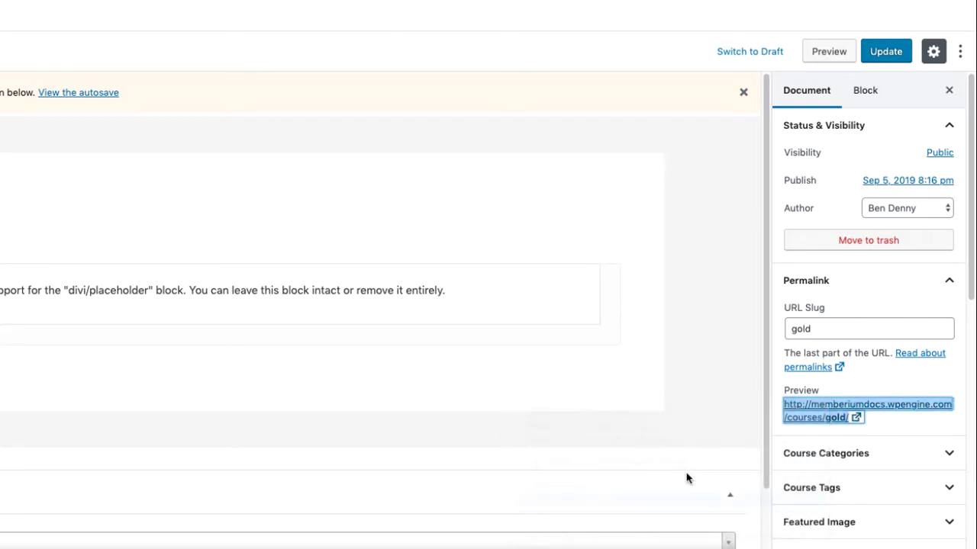
pyautogui.click(885, 424)
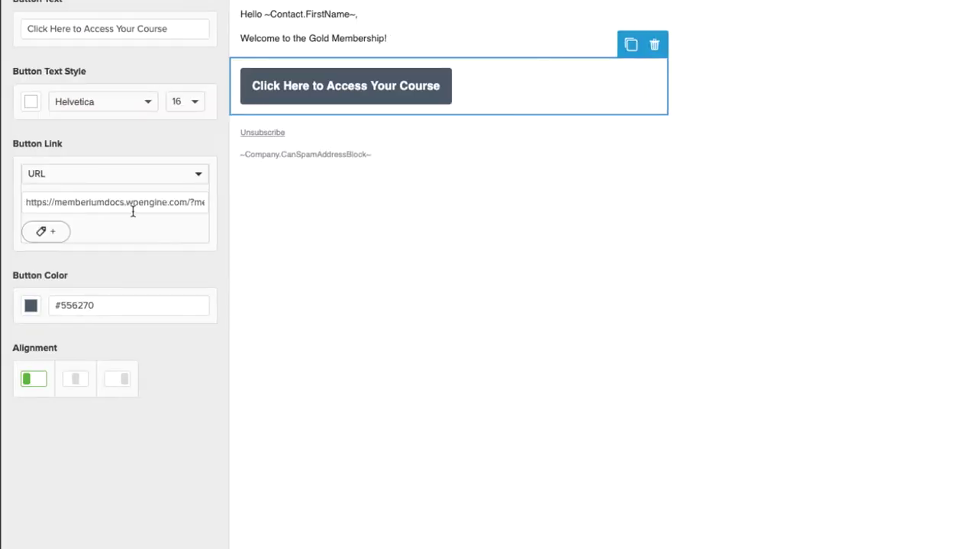
# In the welcome email's button link, replace the your-page/ redirect placeholder with courses/gold and check the redirect part of the URL.
pyautogui.moveTo(132, 211); pyautogui.dragTo(260, 211)
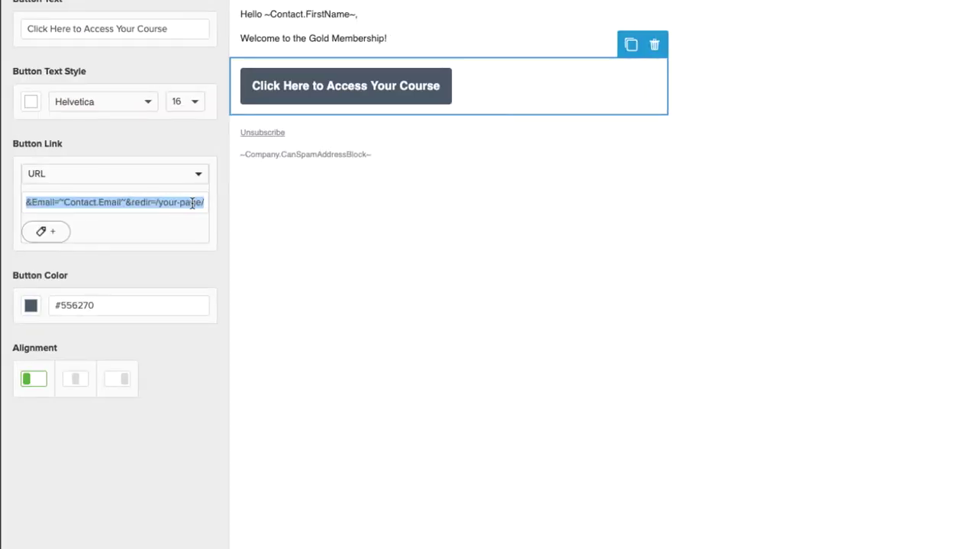
pyautogui.click(152, 202)
pyautogui.moveTo(158, 203); pyautogui.dragTo(218, 211)
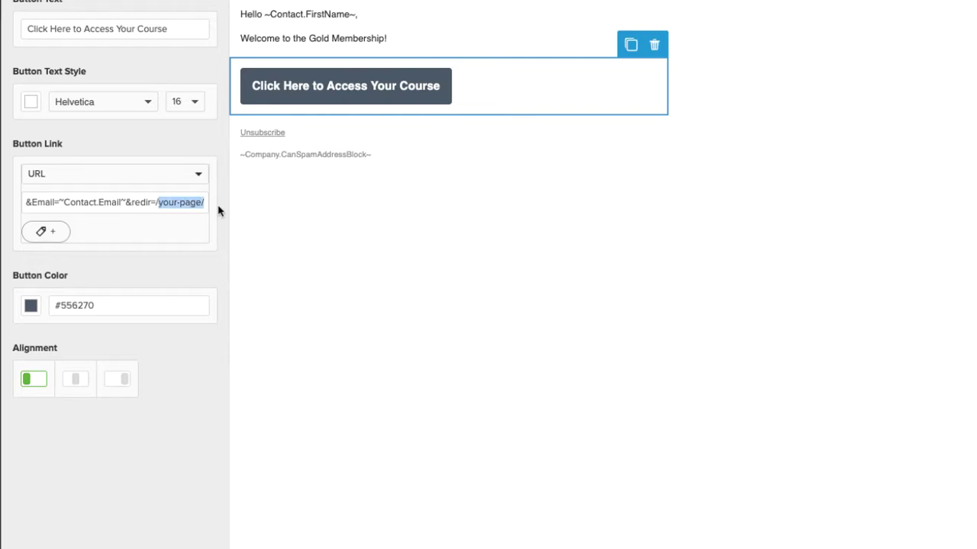
pyautogui.write('courses/')
pyautogui.write('gold')
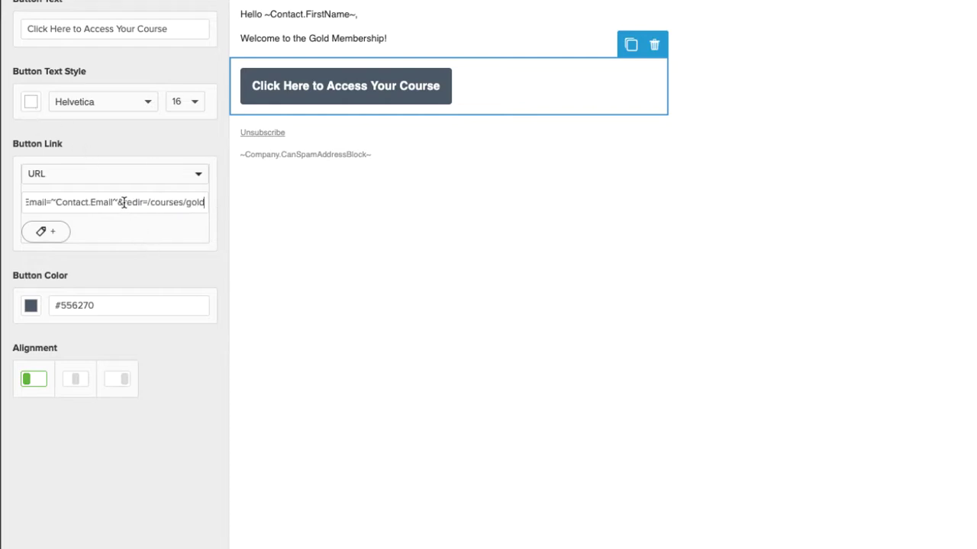
pyautogui.moveTo(123, 203); pyautogui.dragTo(204, 202)
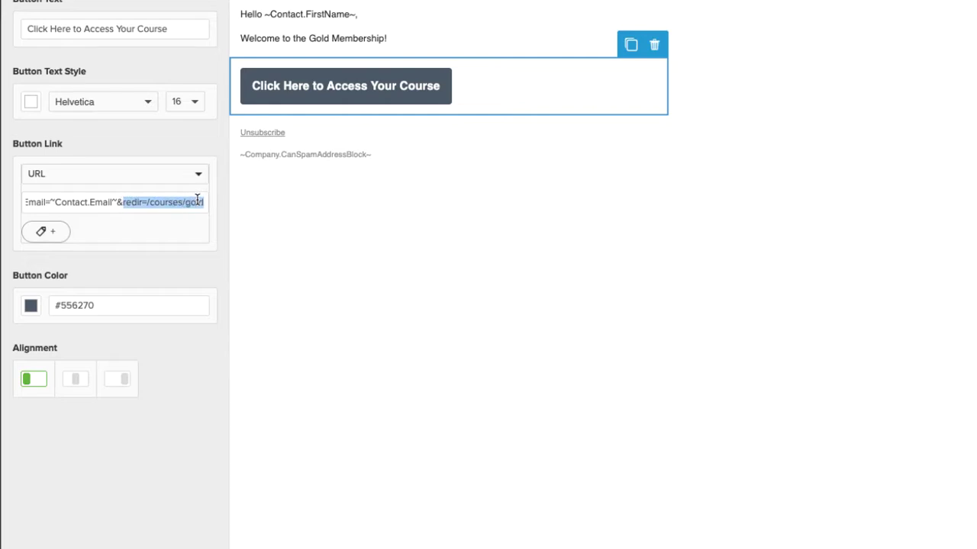
pyautogui.click(187, 202)
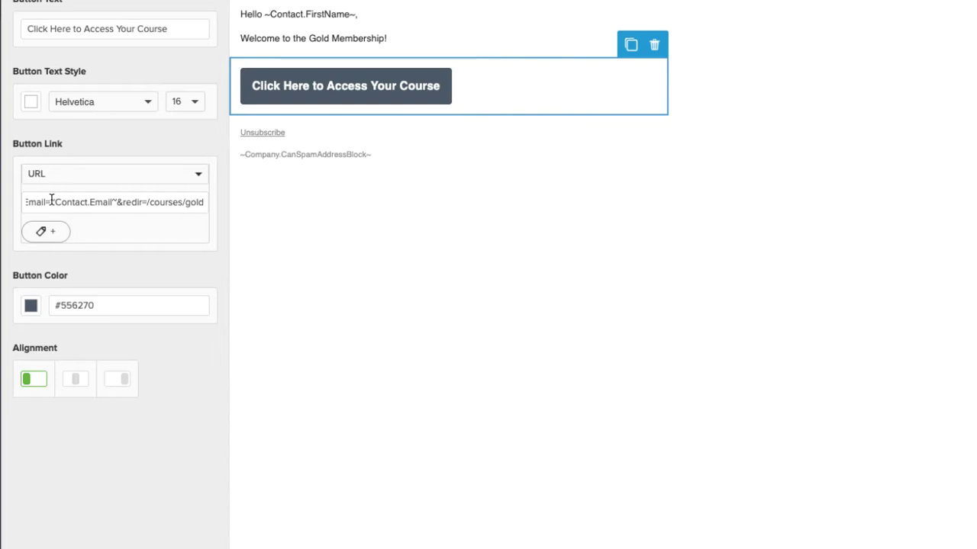
pyautogui.moveTo(148, 202); pyautogui.dragTo(204, 202)
pyautogui.click(205, 202)
pyautogui.moveTo(126, 202); pyautogui.dragTo(205, 201)
pyautogui.click(205, 202)
# Deselect the button, then leave the Welcome Email and its Apply Membership Tags Start Makepass sequence.
pyautogui.click(331, 276)
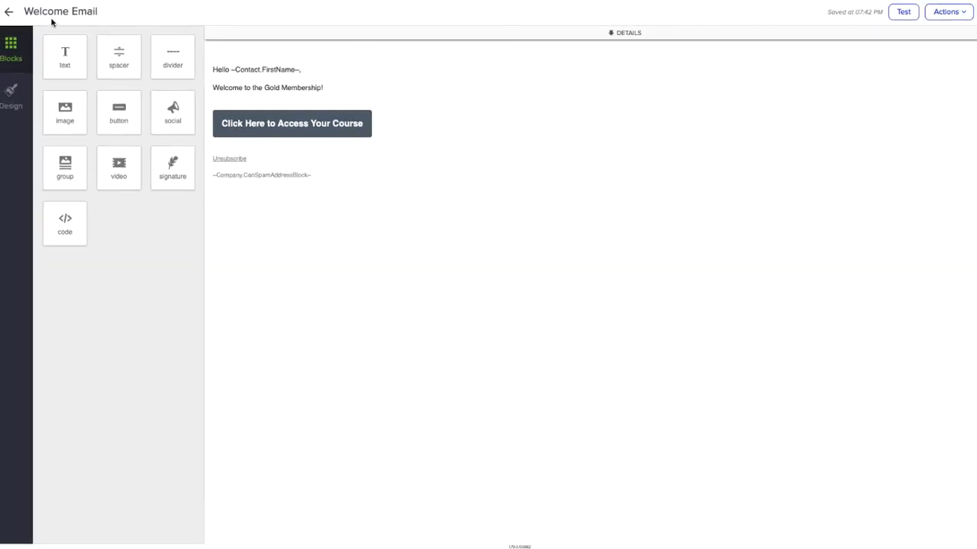
pyautogui.click(9, 12)
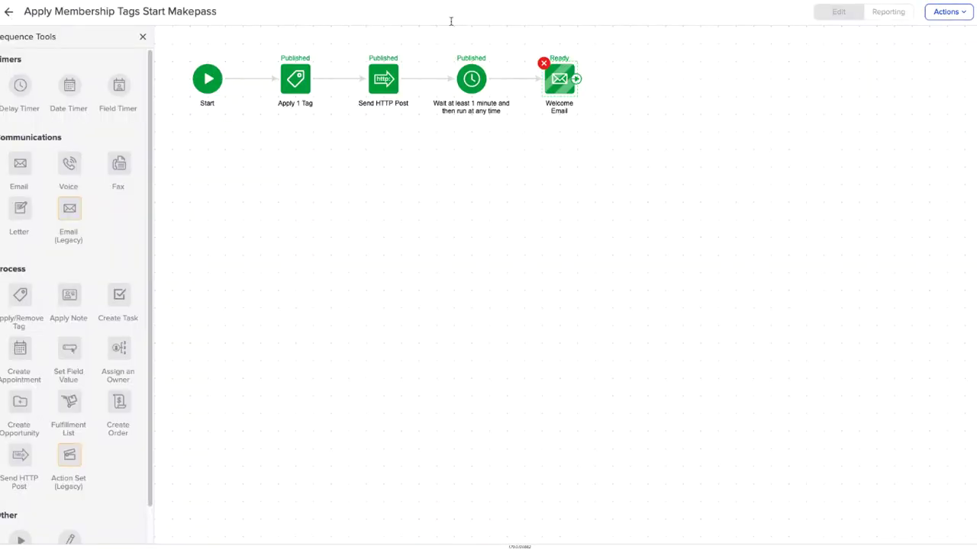
pyautogui.click(9, 16)
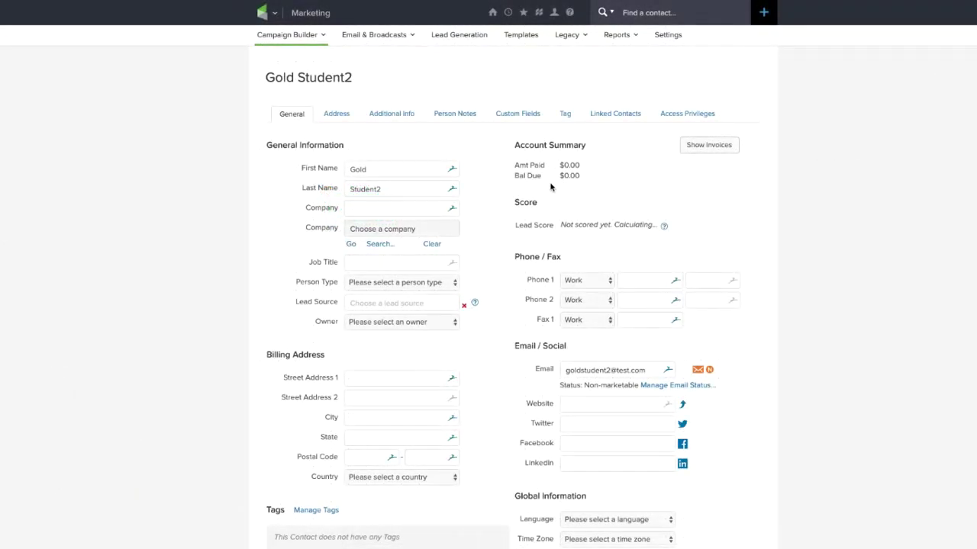
# Add the test student contact to the Apply Membership Tags Start Makepass sequence of the Onboarding campaign.
pyautogui.scroll(-7, 487, 230)
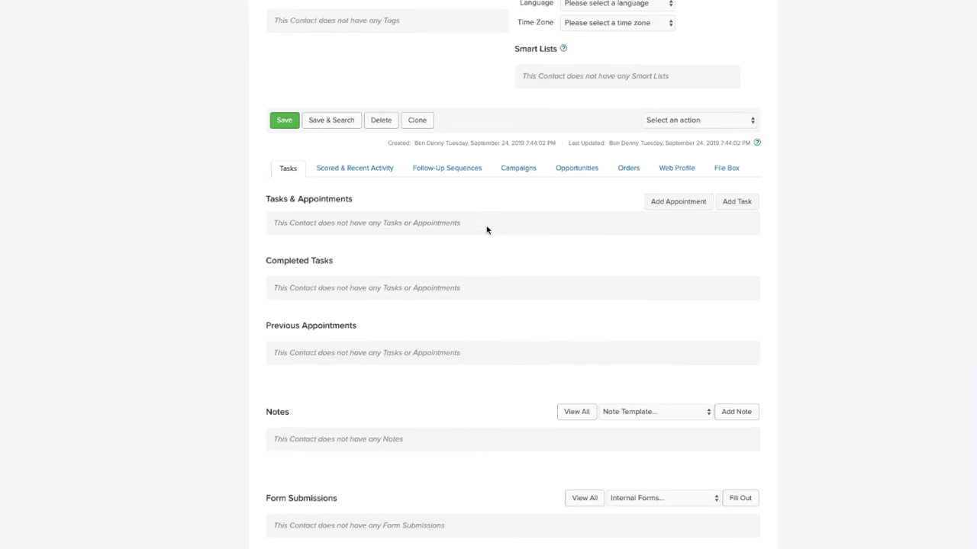
pyautogui.click(518, 168)
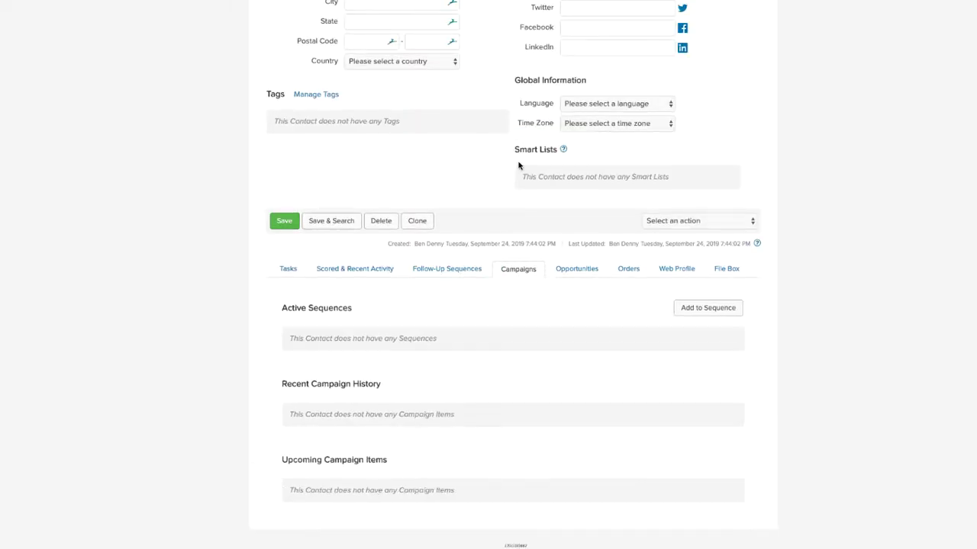
pyautogui.click(691, 309)
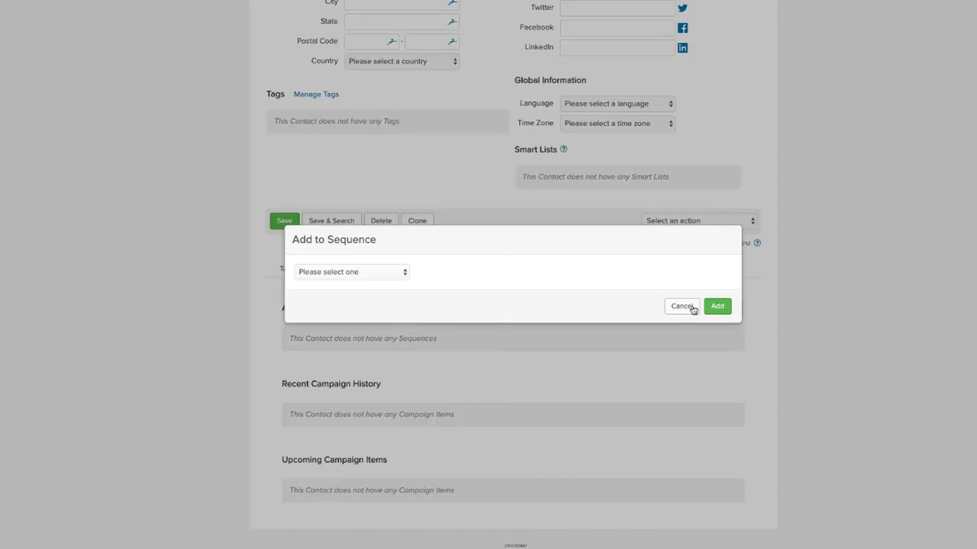
pyautogui.click(367, 276)
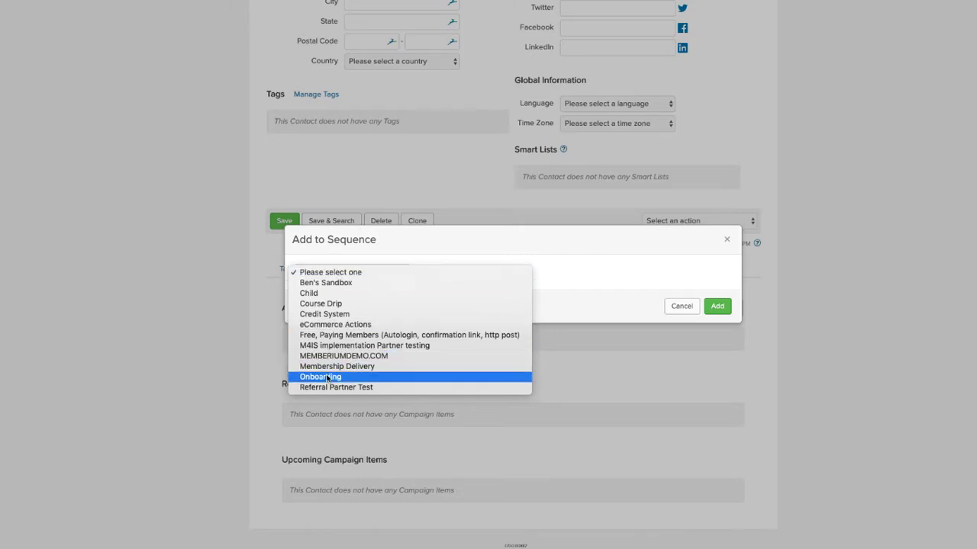
pyautogui.click(368, 377)
pyautogui.click(449, 273)
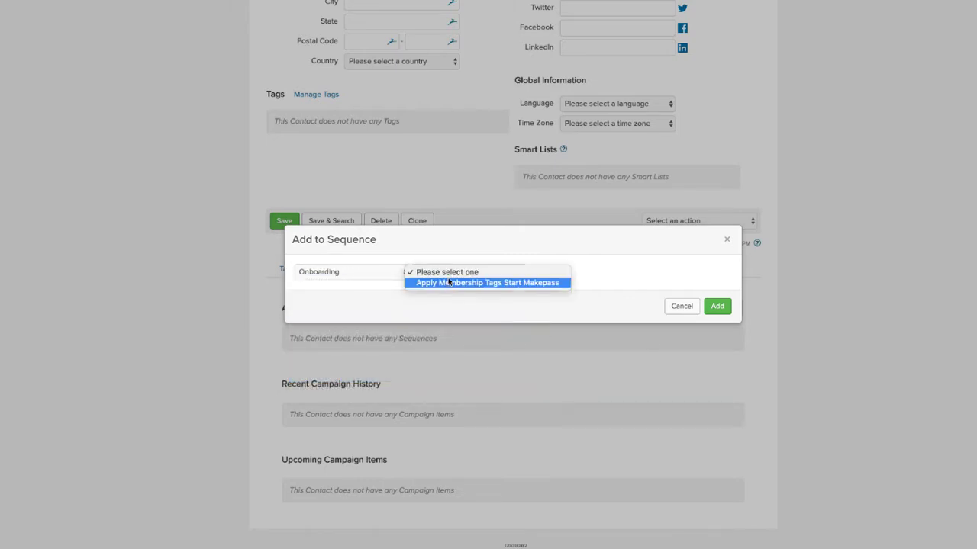
pyautogui.click(498, 283)
pyautogui.click(716, 307)
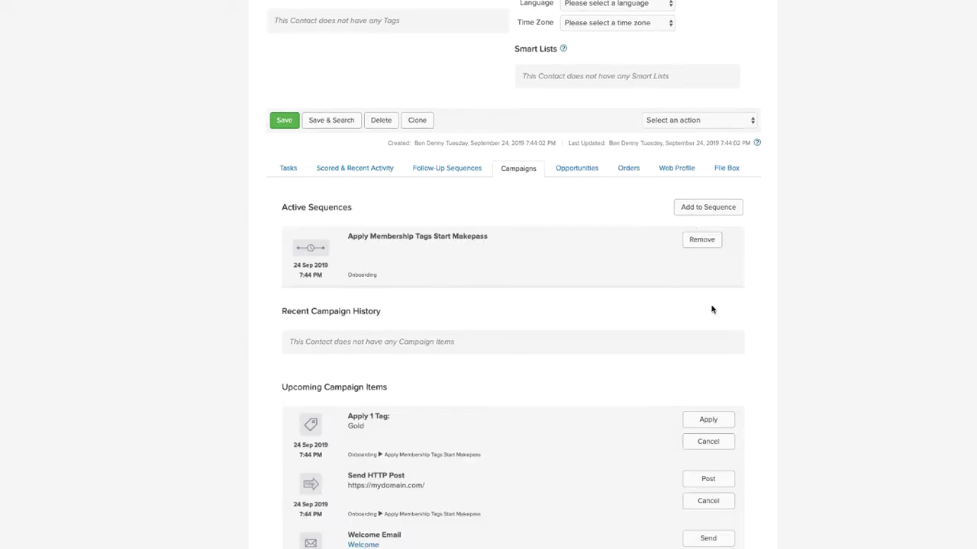
# Open the course access button's link from the welcome email preview in an incognito window.
pyautogui.scroll(-1, 489, 312)
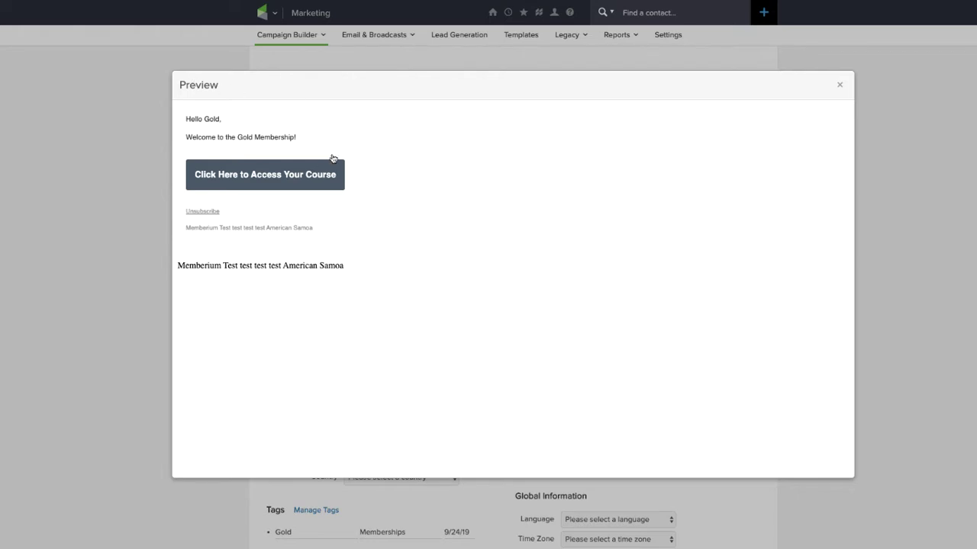
pyautogui.rightClick(274, 174)
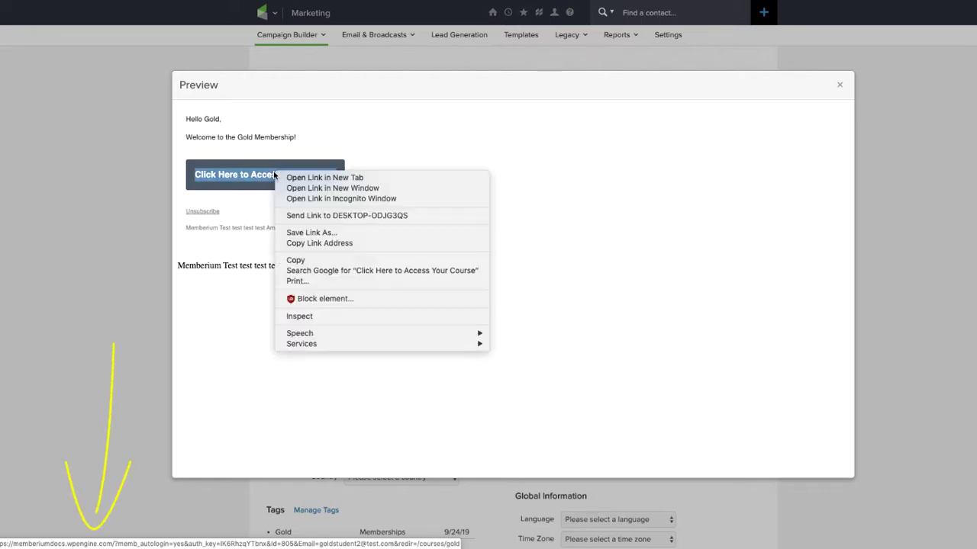
pyautogui.click(326, 199)
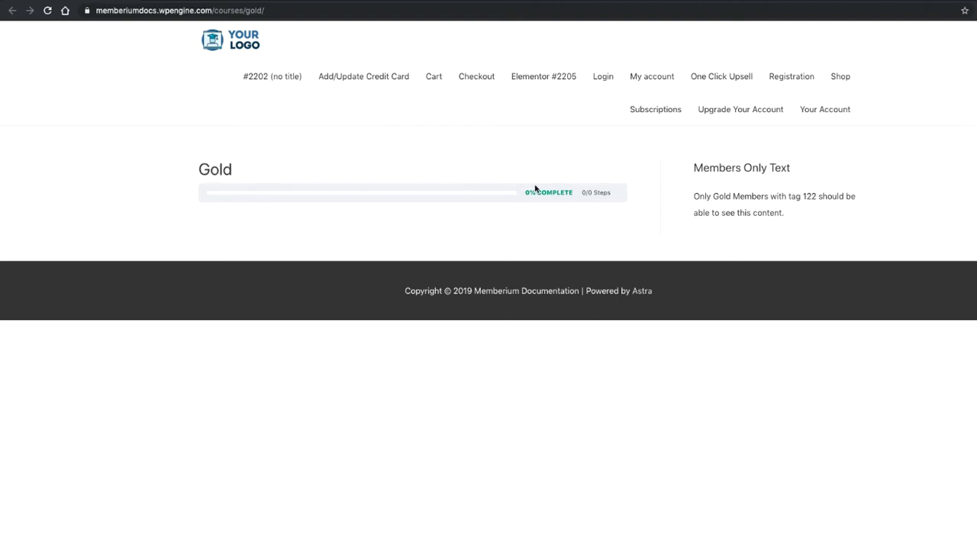
# View the Your Account page on the membership site and check the logged-in member's email, profile and current membership.
pyautogui.click(821, 110)
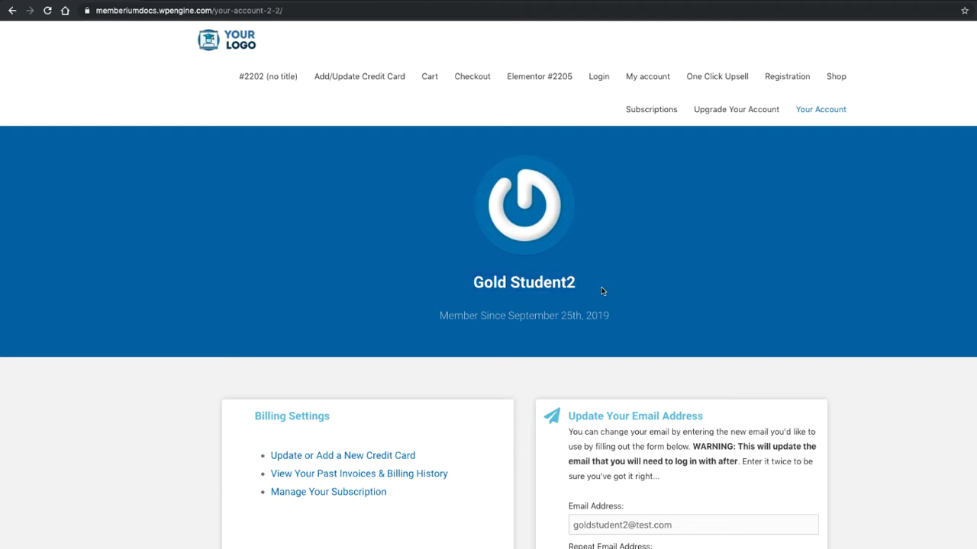
pyautogui.scroll(-5, 655, 319)
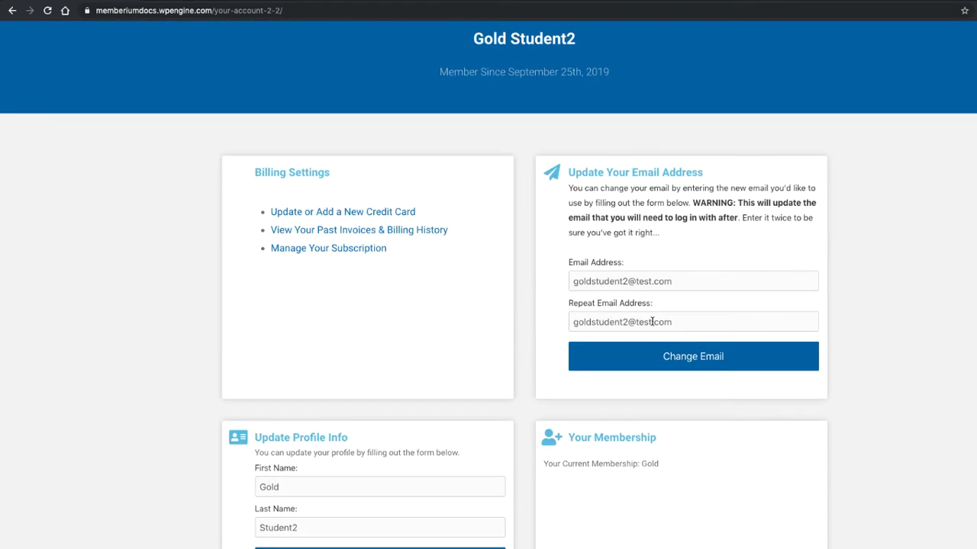
pyautogui.scroll(4, 625, 324)
pyautogui.scroll(2, 596, 325)
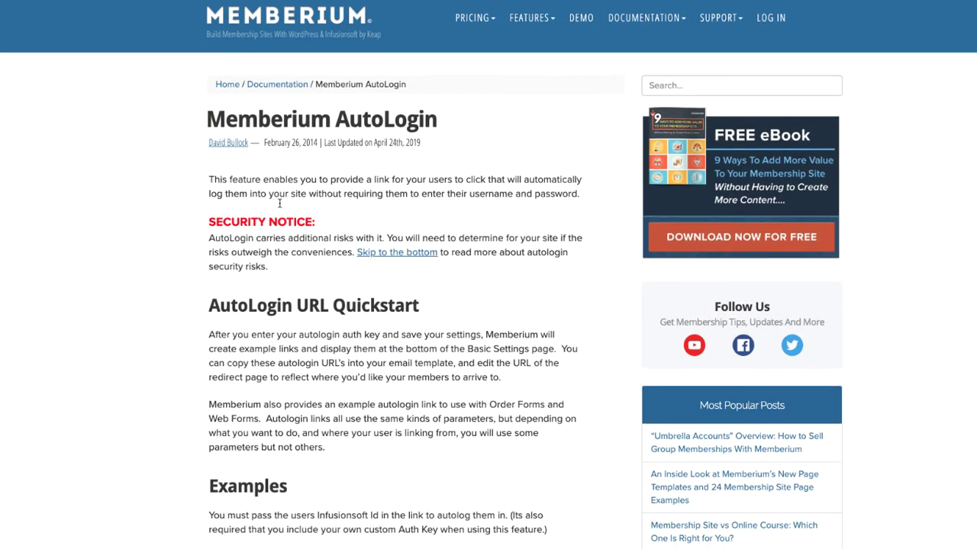
# On Memberium's AutoLogin documentation page, read the link parameters, focusing on the optional forcelogin and tag_ids parameters for order and web forms.
pyautogui.scroll(-5, 277, 203)
pyautogui.scroll(-10, 277, 203)
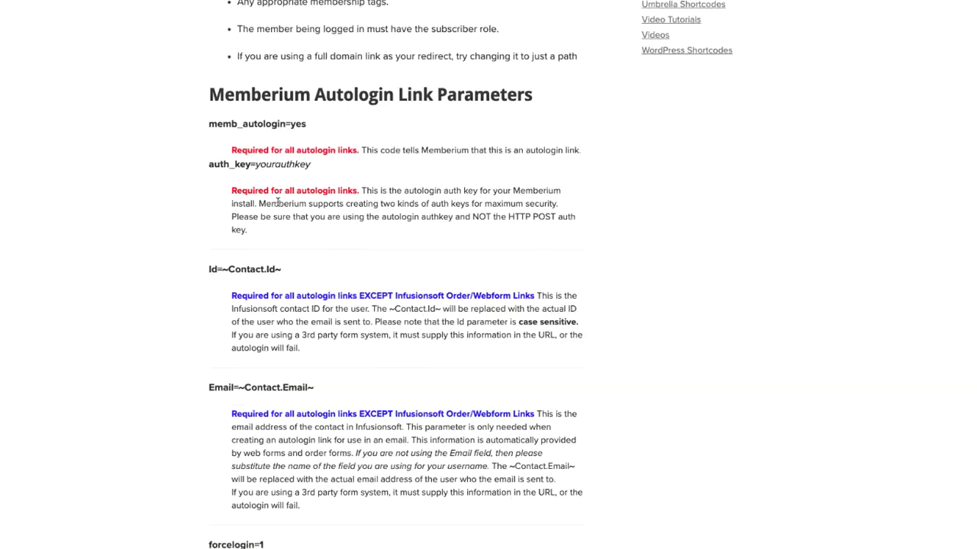
pyautogui.scroll(-8, 213, 211)
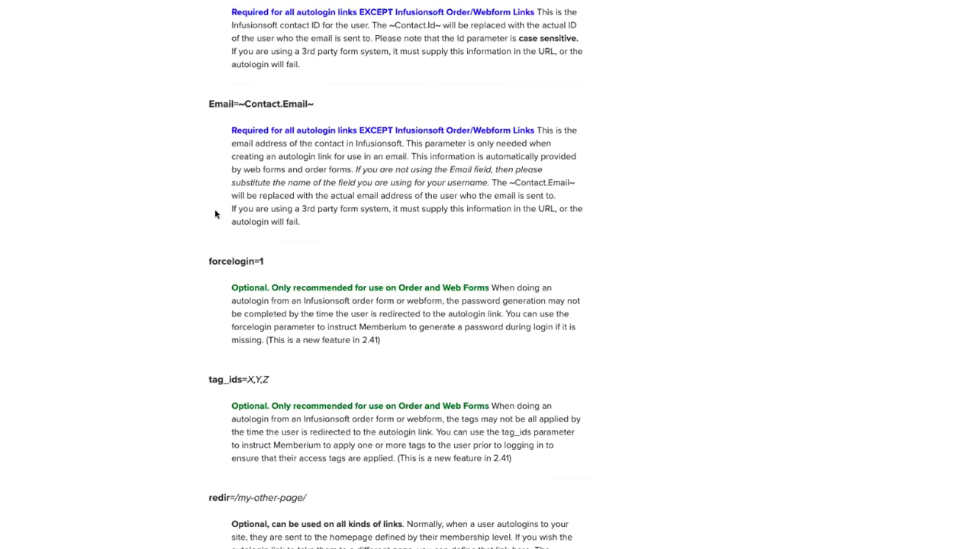
pyautogui.moveTo(210, 196)
pyautogui.mouseDown()
pyautogui.moveTo(239, 196)
pyautogui.moveTo(226, 196)
pyautogui.mouseUp()
pyautogui.click(227, 196)
pyautogui.scroll(1, 225, 200)
pyautogui.scroll(2, 225, 201)
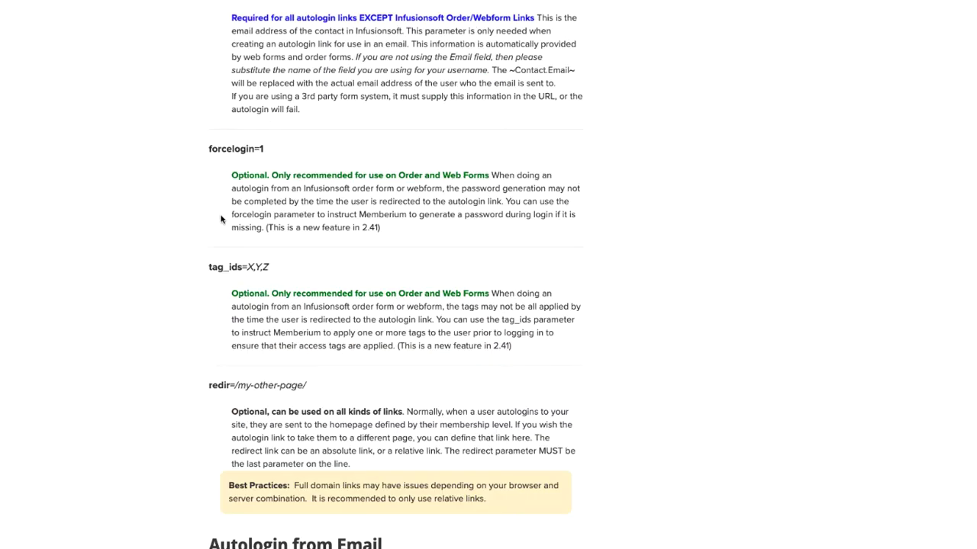
pyautogui.moveTo(209, 267); pyautogui.dragTo(272, 269)
pyautogui.click(242, 265)
pyautogui.click(272, 269)
# Compare the required Id and Email autologin parameters with the optional forcelogin=1, tag_ids and redir parameters.
pyautogui.scroll(5, 206, 271)
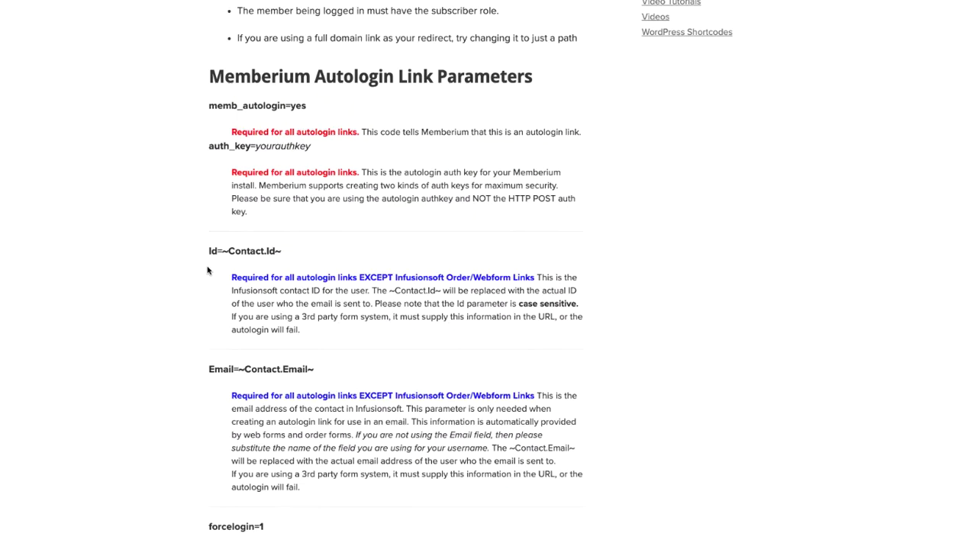
pyautogui.scroll(-3, 207, 270)
pyautogui.moveTo(209, 260)
pyautogui.mouseDown()
pyautogui.moveTo(254, 259)
pyautogui.moveTo(209, 260)
pyautogui.mouseUp()
pyautogui.click(257, 260)
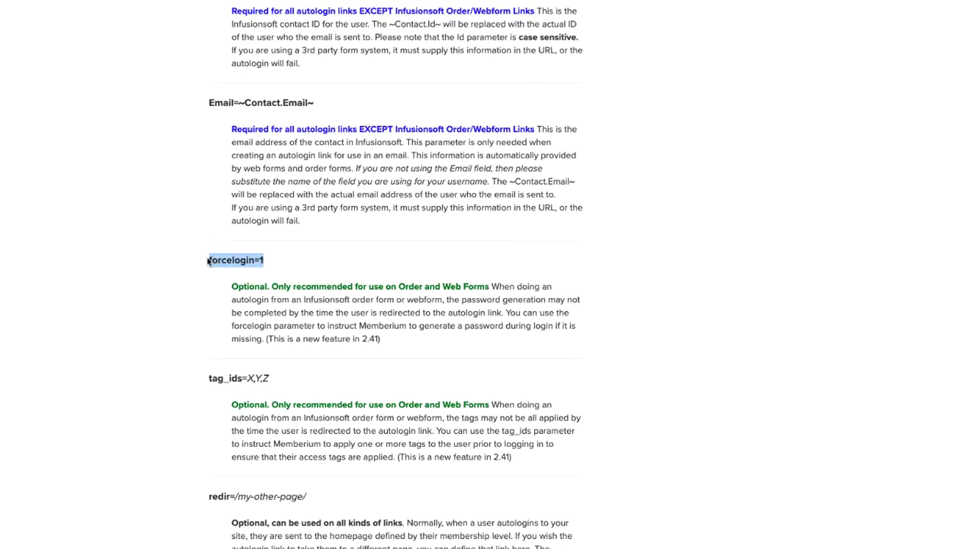
pyautogui.click(197, 261)
pyautogui.scroll(3, 197, 260)
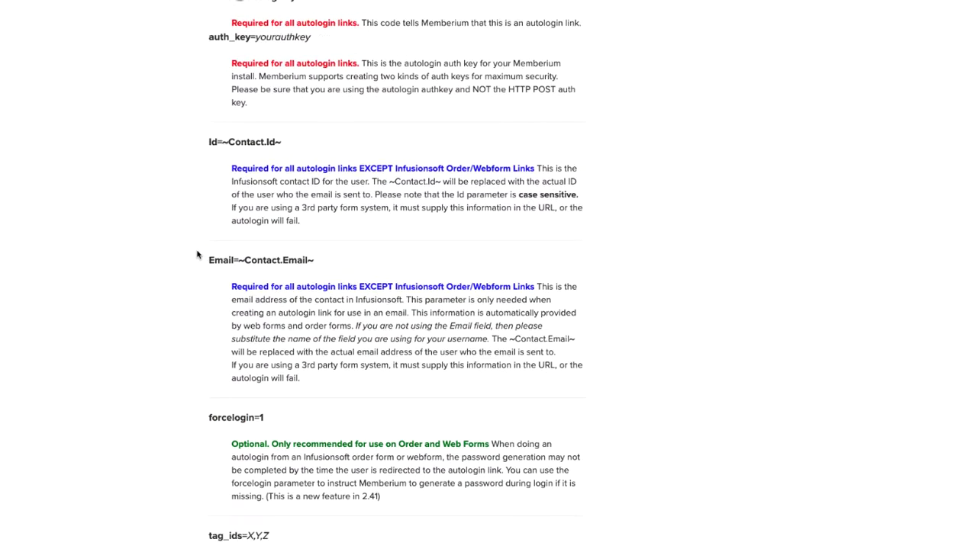
pyautogui.scroll(-2, 196, 255)
pyautogui.scroll(-3, 197, 255)
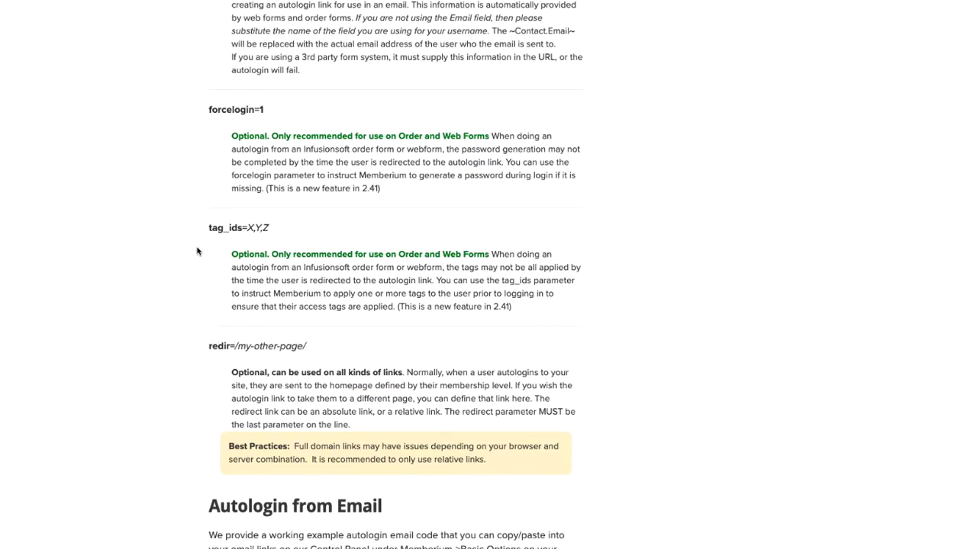